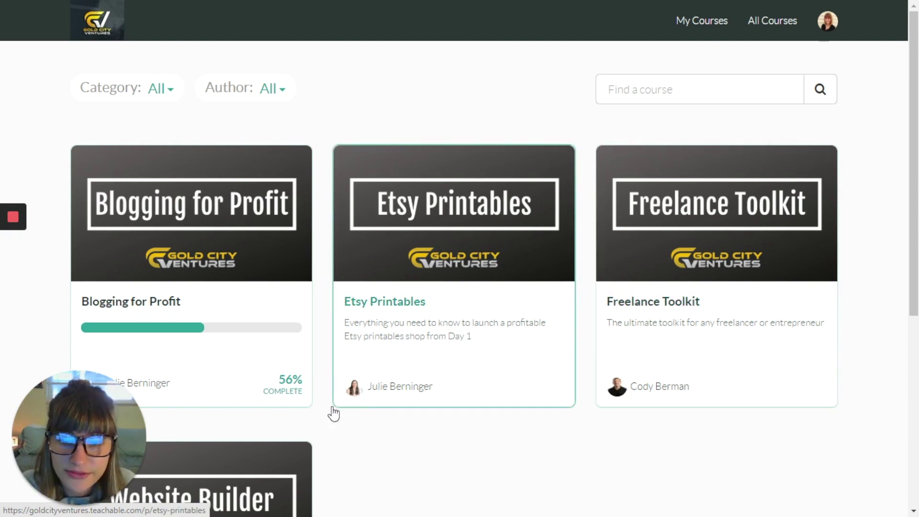
scroll(327, 417, "down", 2)
scroll(387, 343, "up", 2)
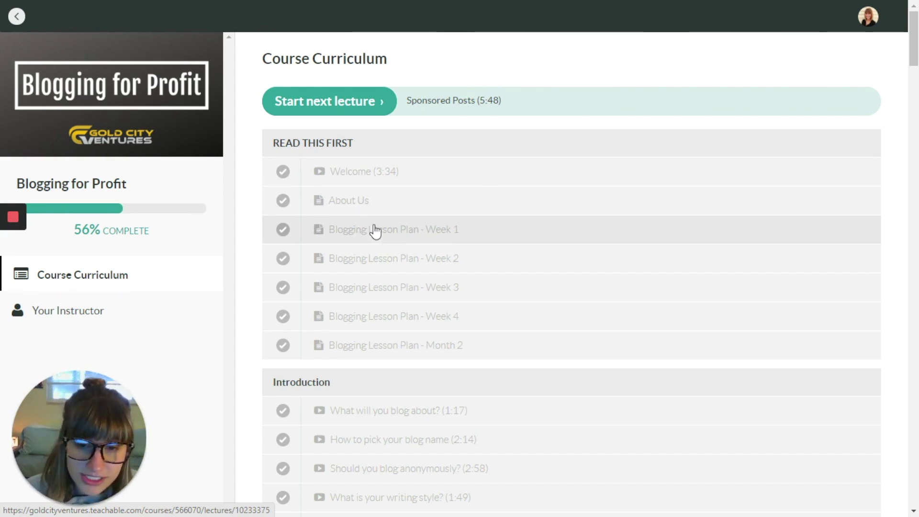
scroll(369, 233, "down", 2)
scroll(375, 226, "up", 1)
scroll(375, 226, "up", 1)
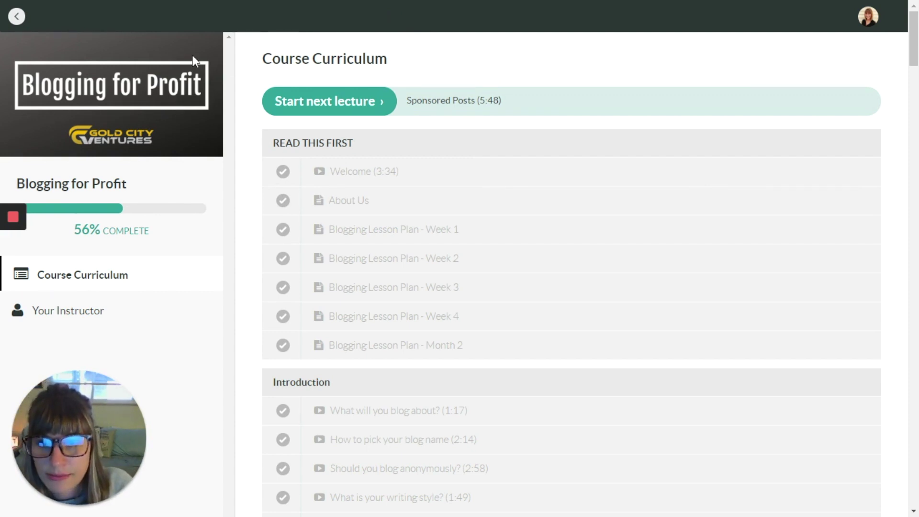
scroll(246, 158, "down", 2)
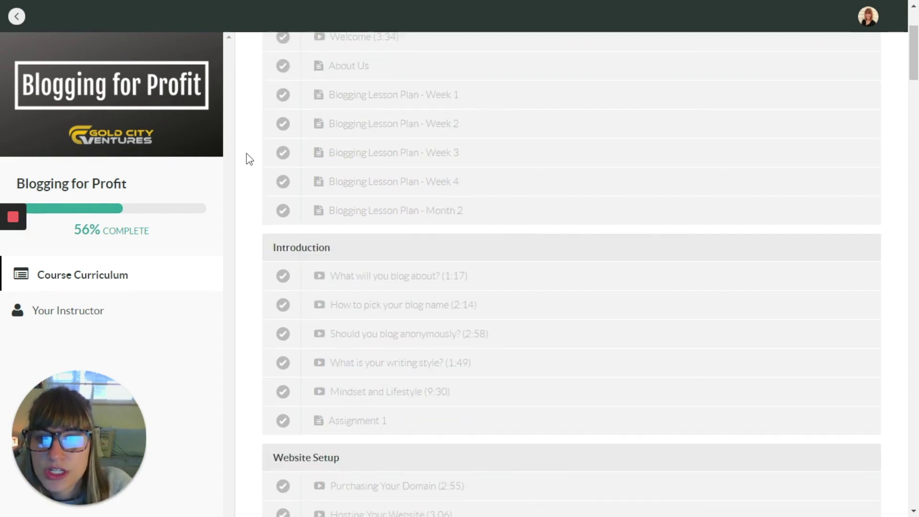
scroll(246, 158, "up", 2)
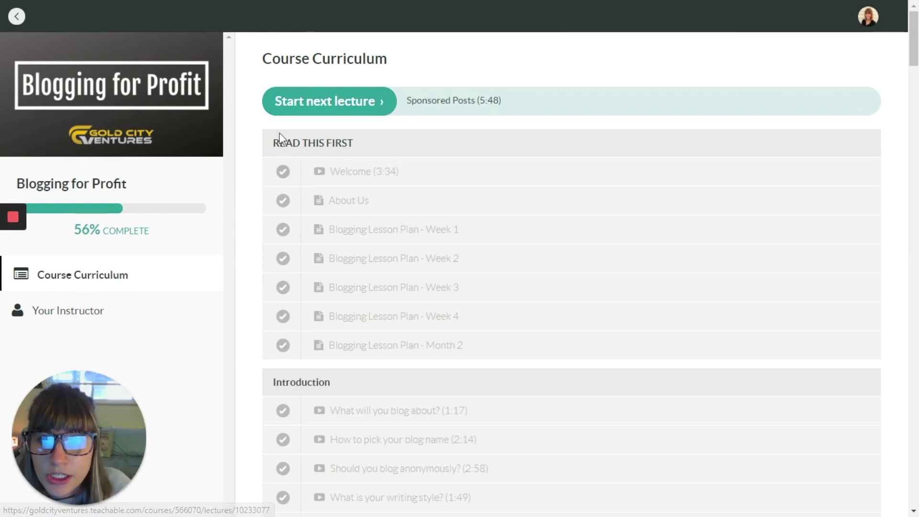
scroll(336, 136, "down", 3)
scroll(335, 136, "down", 5)
scroll(398, 140, "down", 2)
scroll(398, 165, "down", 5)
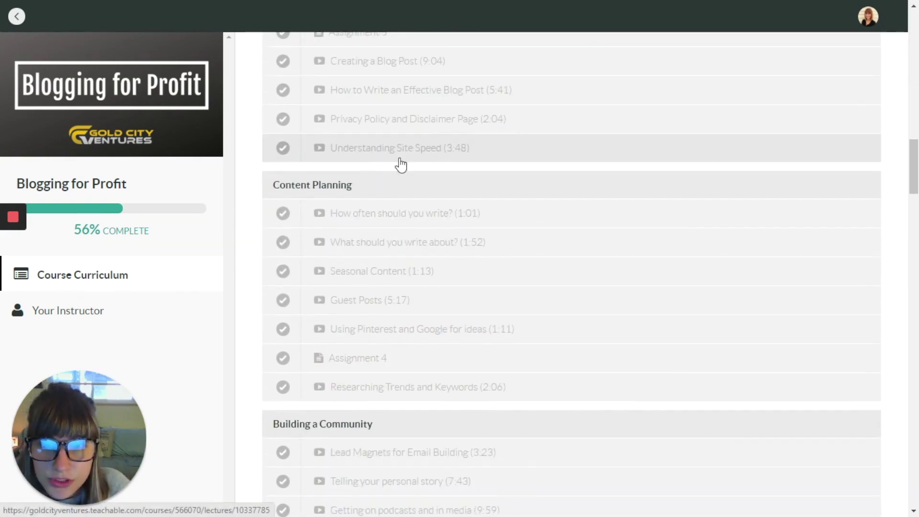
scroll(400, 165, "down", 3)
scroll(402, 164, "down", 5)
scroll(402, 164, "down", 5)
scroll(396, 191, "down", 4)
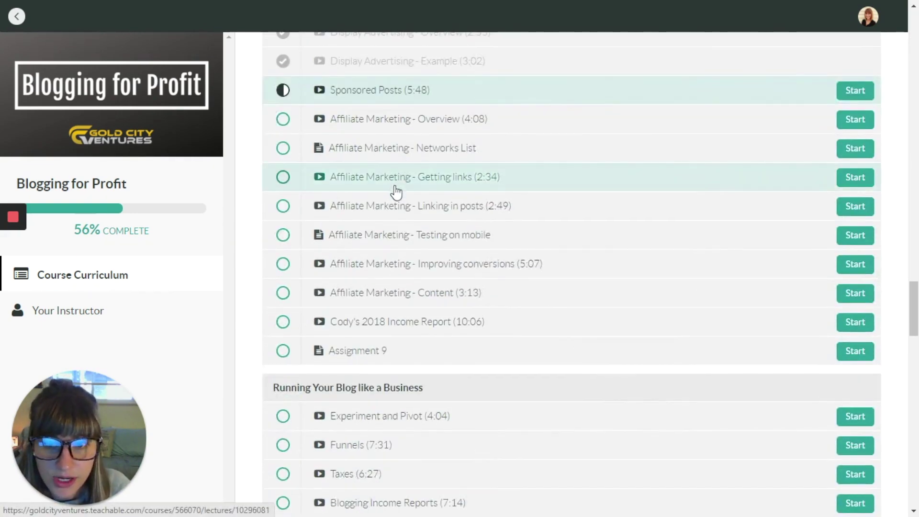
scroll(396, 192, "down", 4)
scroll(397, 194, "down", 5)
scroll(396, 206, "down", 5)
scroll(395, 205, "down", 5)
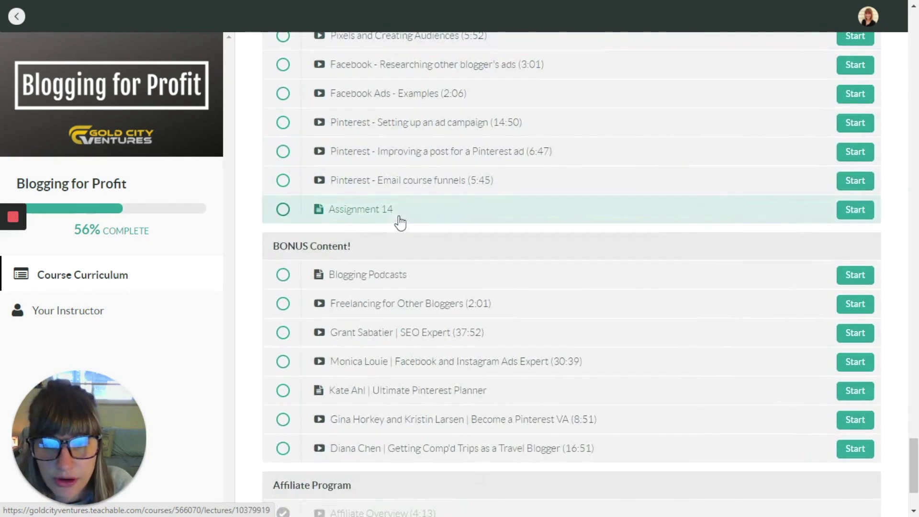
scroll(397, 215, "down", 2)
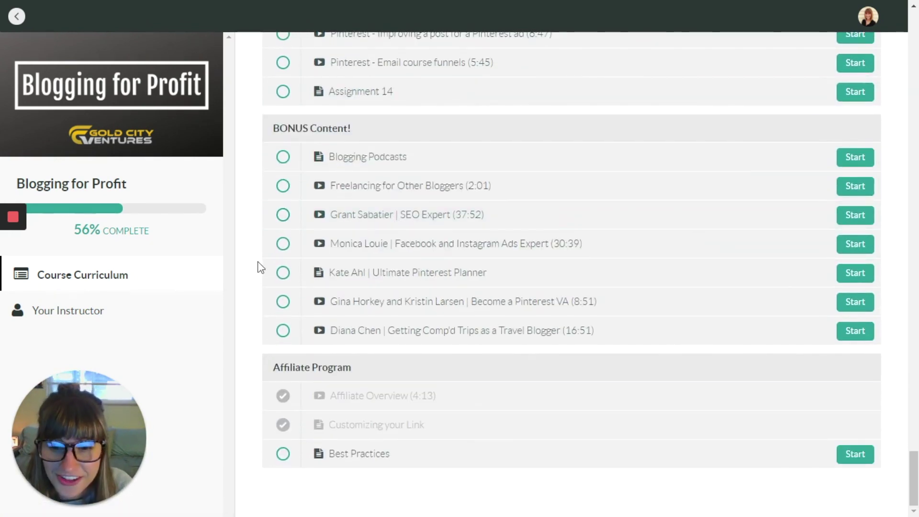
scroll(328, 309, "up", 1)
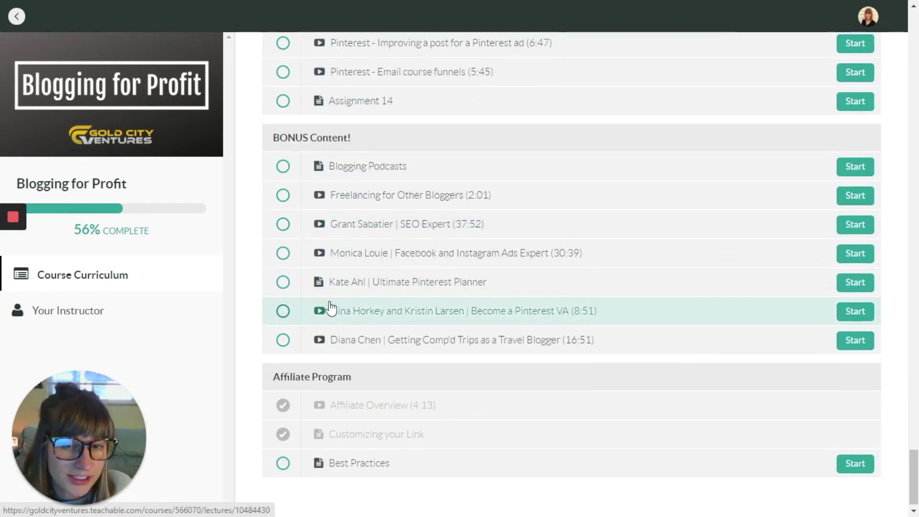
scroll(329, 308, "up", 5)
scroll(328, 309, "up", 5)
scroll(331, 307, "up", 5)
scroll(330, 307, "up", 5)
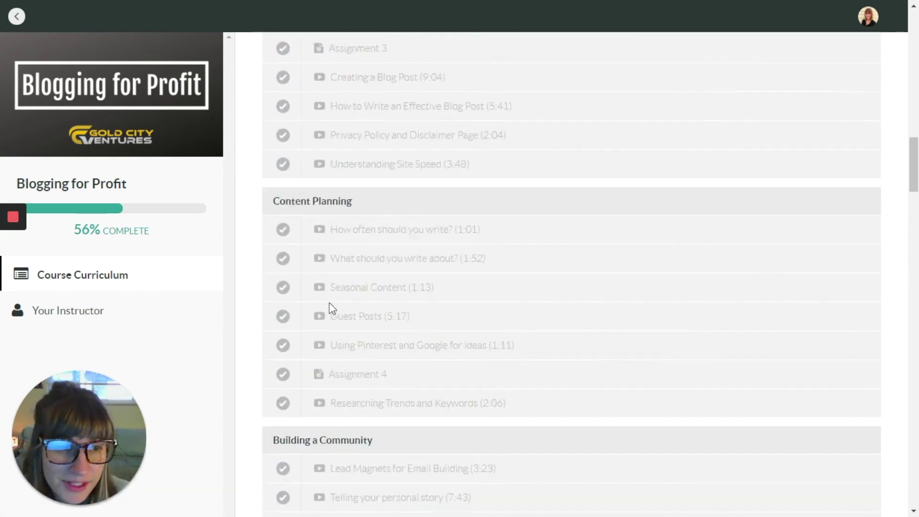
scroll(330, 308, "up", 5)
scroll(331, 307, "up", 5)
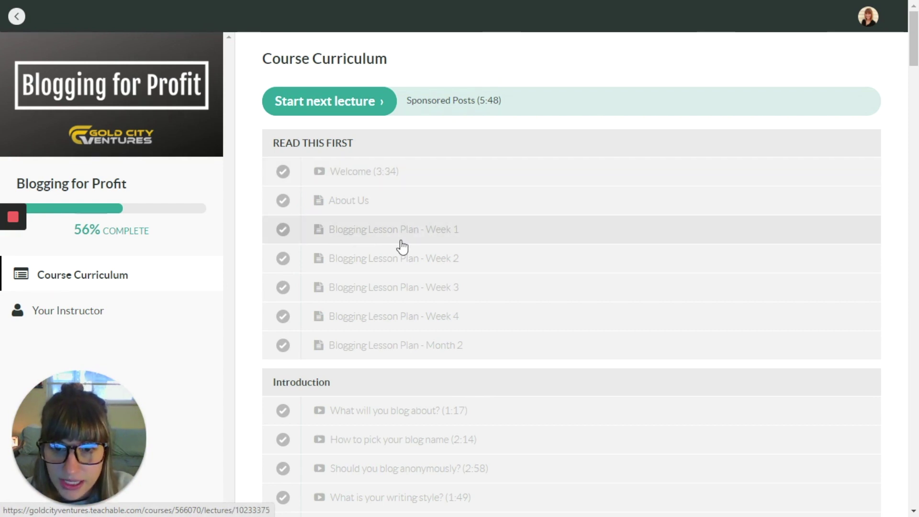
- Open the 'Blogging Lesson Plan - Week 1' lesson and its Day 1–3 checklist PDF
left_click(411, 229)
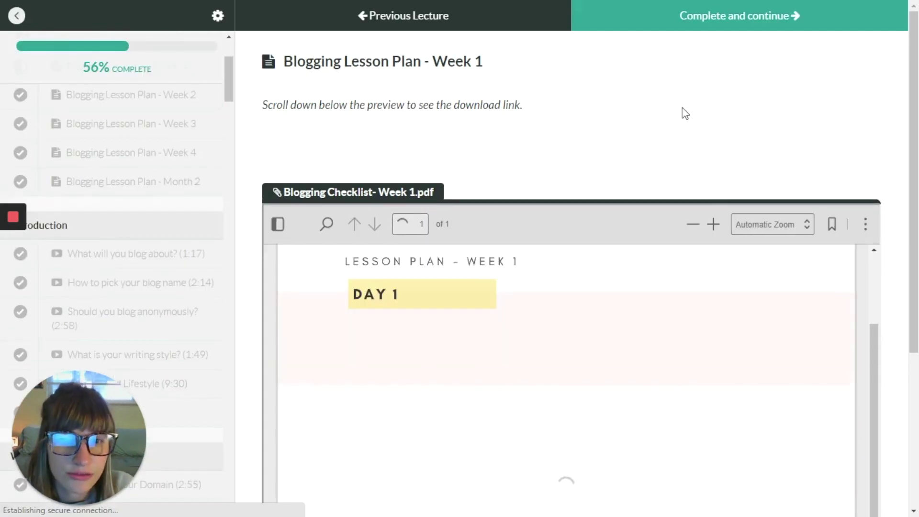
scroll(650, 136, "down", 2)
scroll(572, 237, "up", 2)
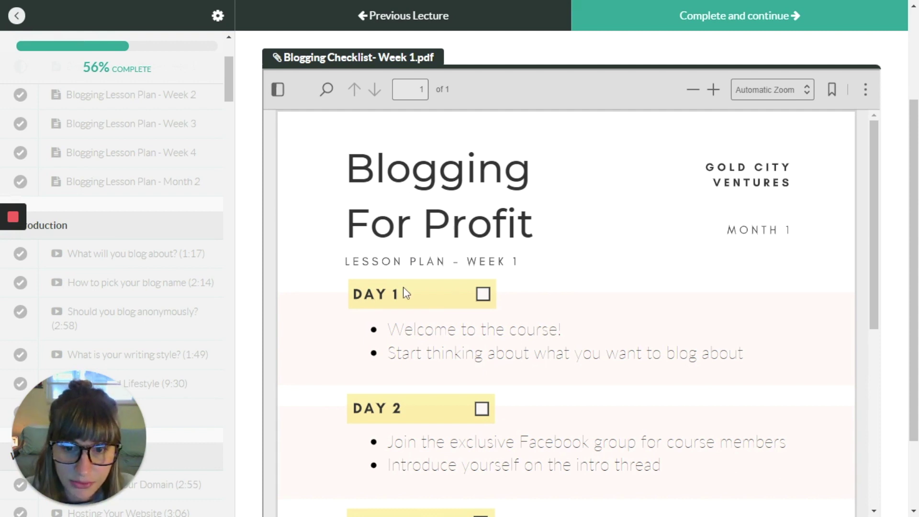
scroll(404, 292, "down", 2)
scroll(518, 281, "down", 2)
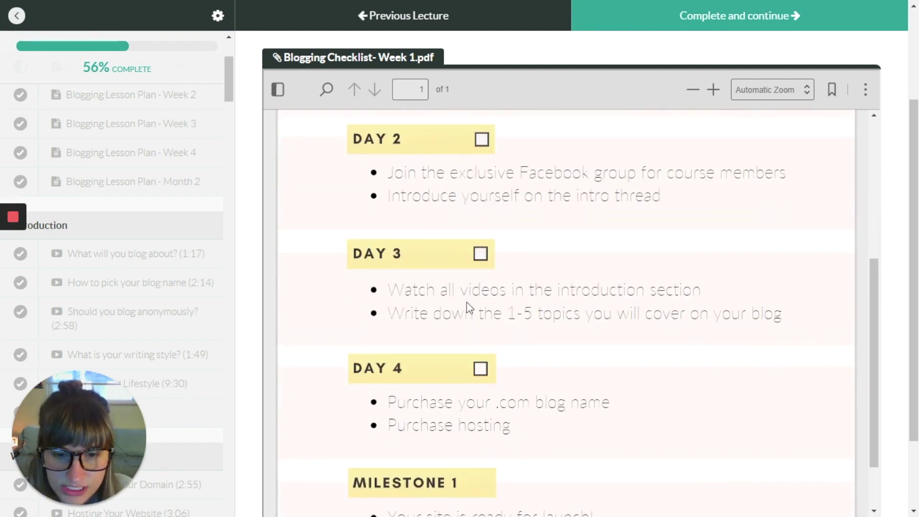
scroll(474, 323, "down", 1)
scroll(372, 327, "down", 2)
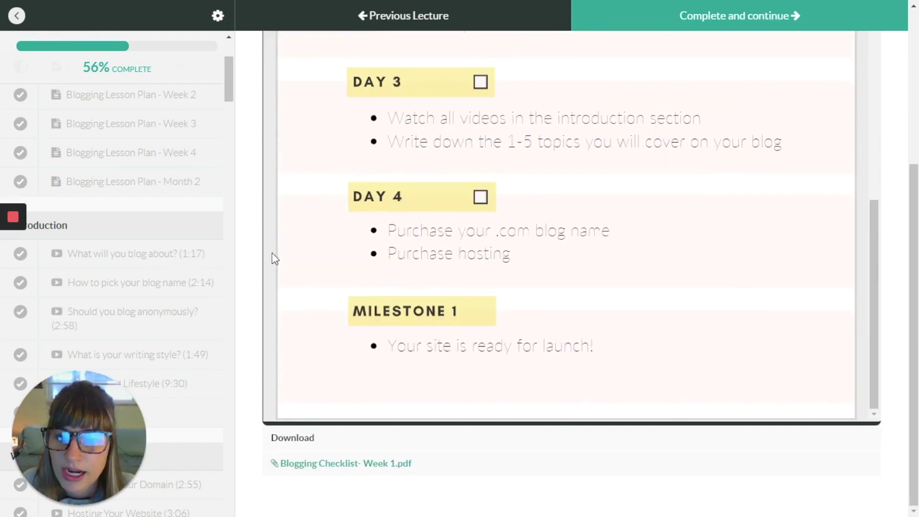
scroll(302, 269, "up", 2)
scroll(280, 238, "up", 3)
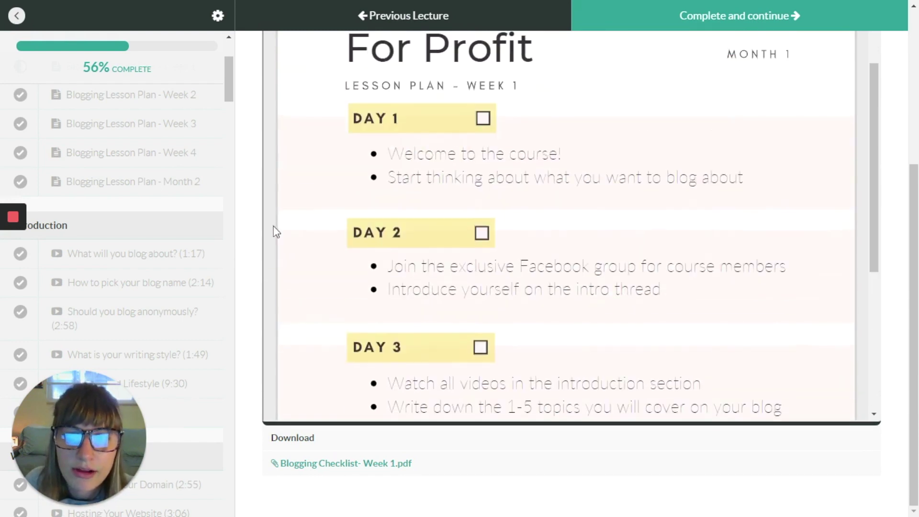
scroll(244, 244, "up", 1)
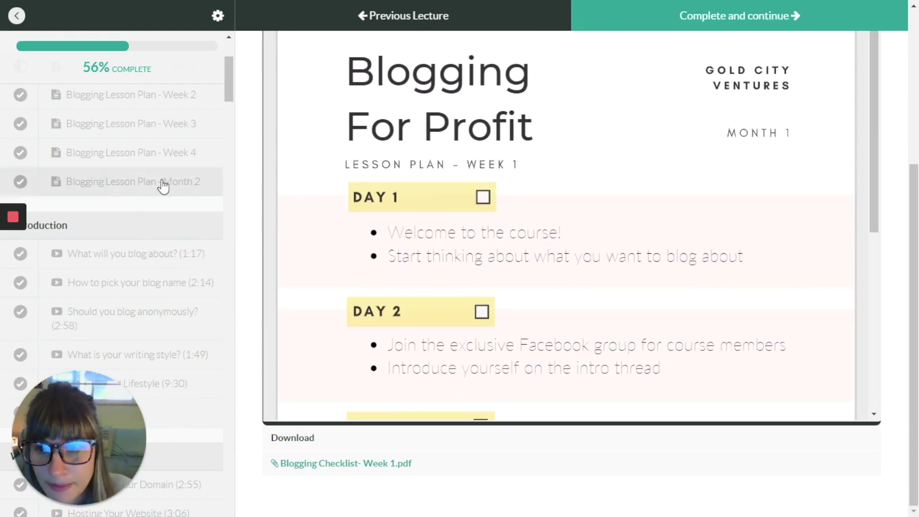
scroll(264, 193, "up", 1)
scroll(236, 225, "up", 2)
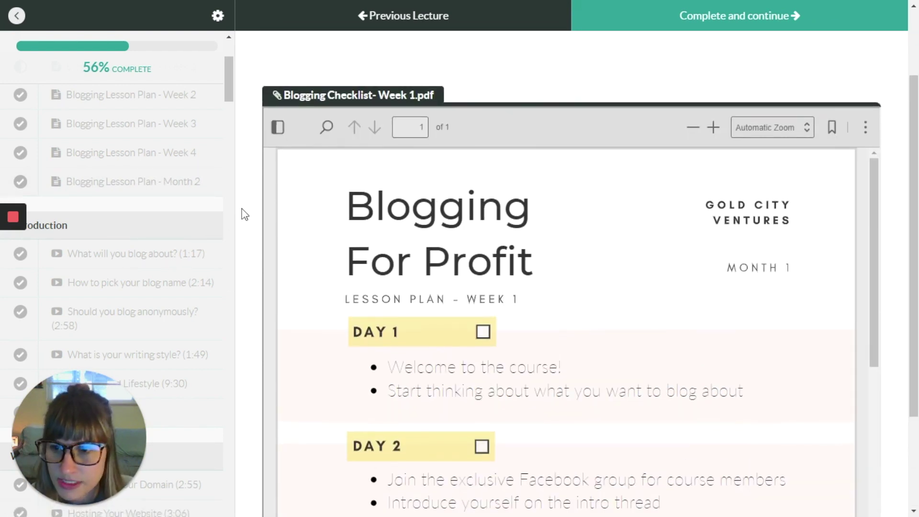
scroll(187, 201, "up", 3)
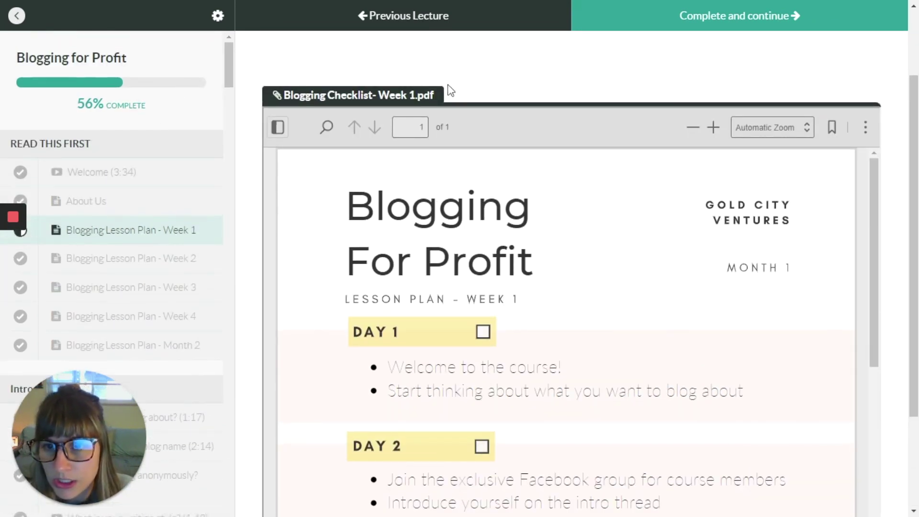
scroll(626, 193, "down", 2)
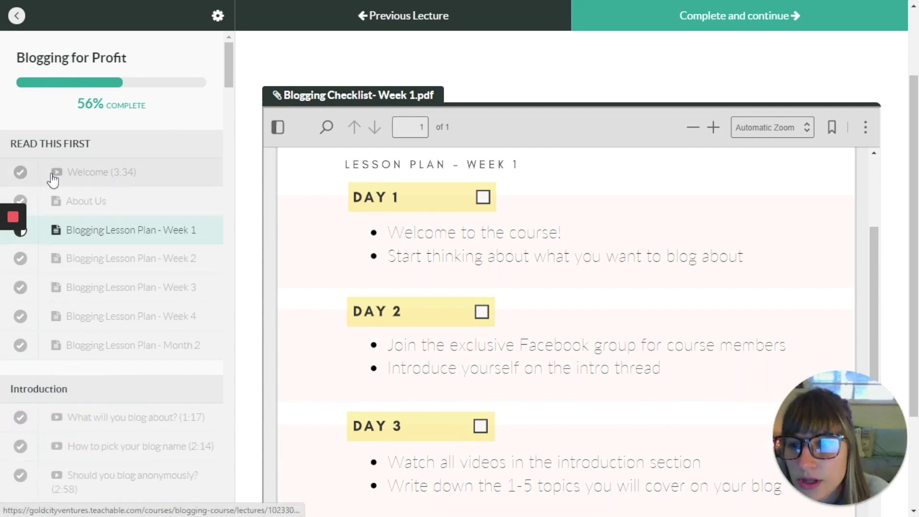
scroll(89, 303, "down", 2)
scroll(89, 304, "down", 2)
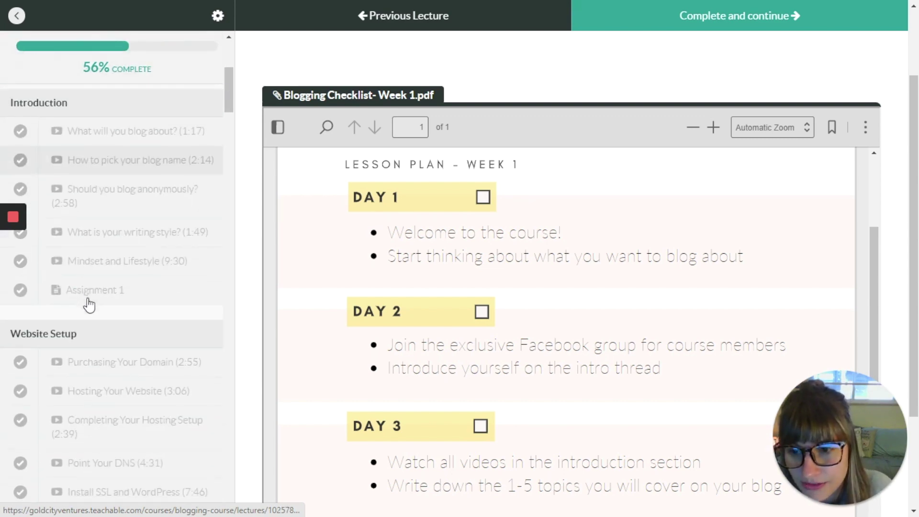
scroll(38, 380, "down", 3)
scroll(39, 374, "down", 3)
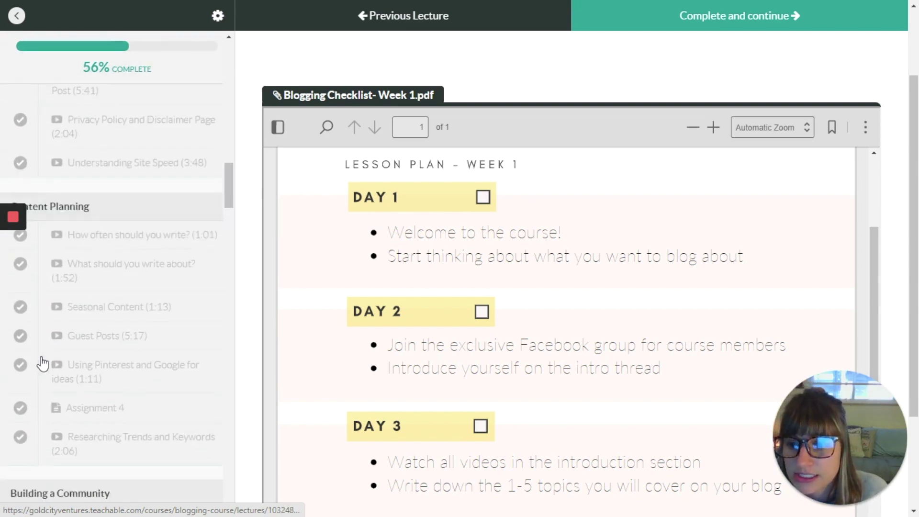
scroll(41, 369, "down", 3)
scroll(42, 364, "down", 3)
scroll(41, 363, "down", 5)
scroll(71, 323, "down", 2)
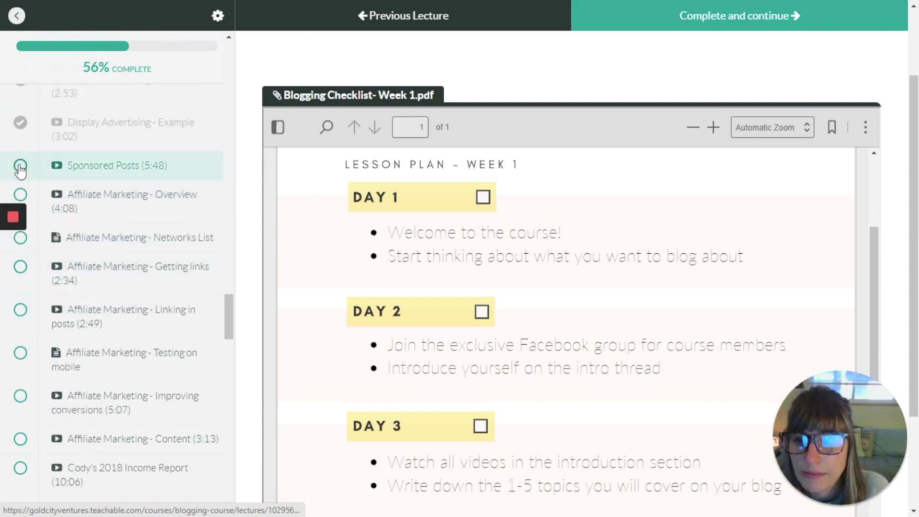
scroll(82, 209, "down", 1)
scroll(131, 260, "down", 2)
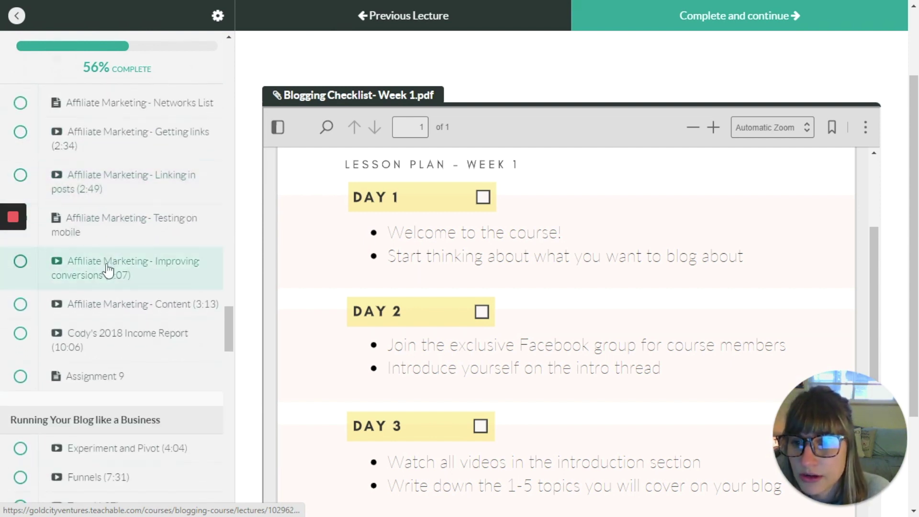
scroll(127, 322, "down", 4)
scroll(91, 222, "down", 3)
scroll(93, 227, "down", 5)
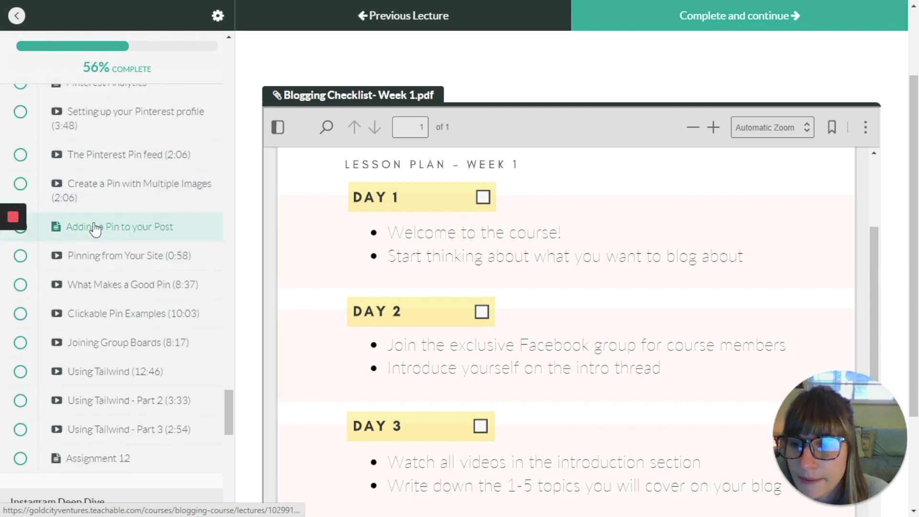
scroll(93, 228, "down", 5)
scroll(99, 232, "up", 5)
scroll(96, 228, "up", 5)
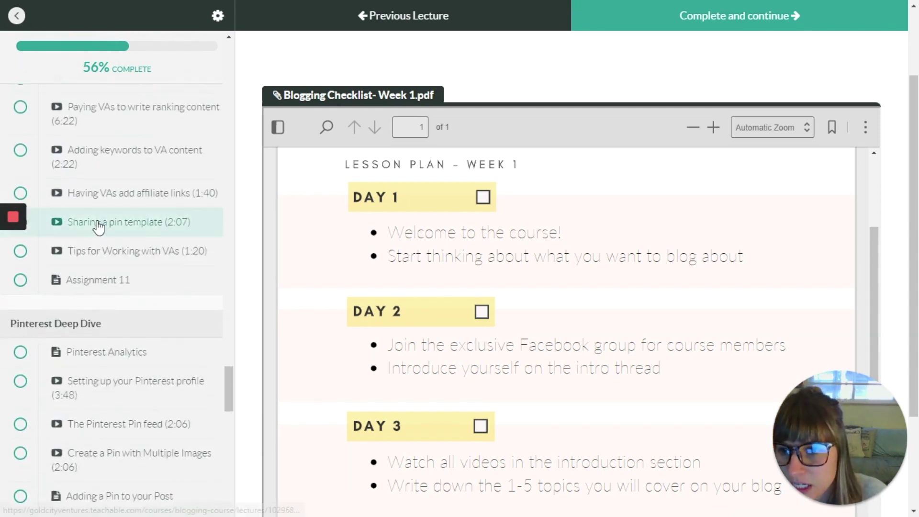
scroll(93, 232, "up", 5)
scroll(93, 232, "up", 3)
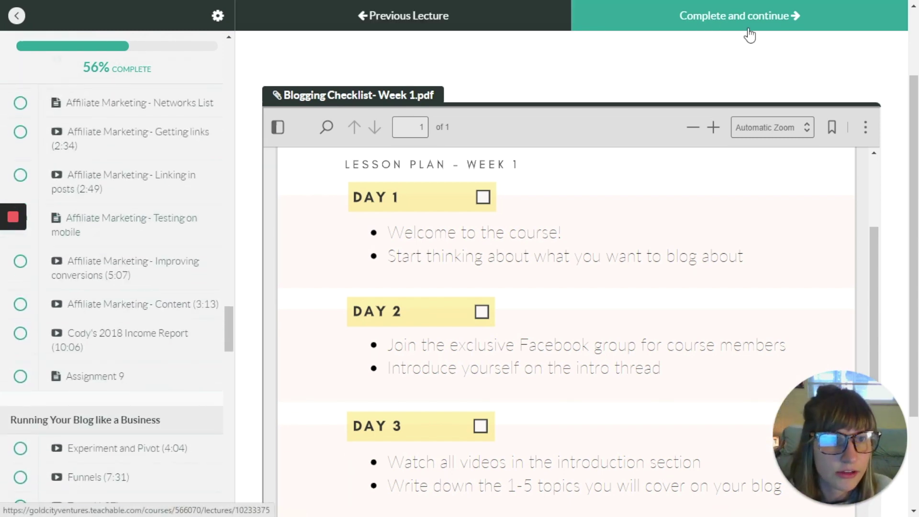
left_click(722, 13)
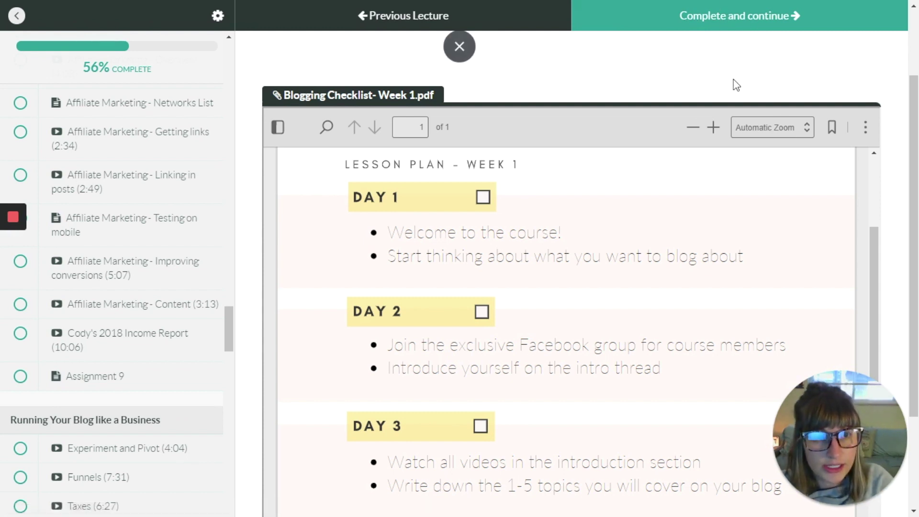
scroll(144, 266, "up", 10)
scroll(142, 268, "up", 2)
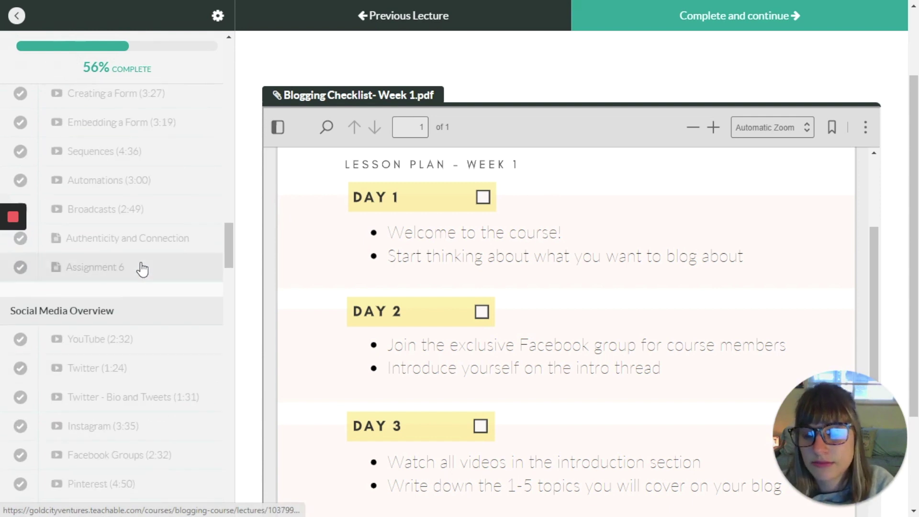
scroll(144, 267, "up", 5)
scroll(141, 276, "up", 5)
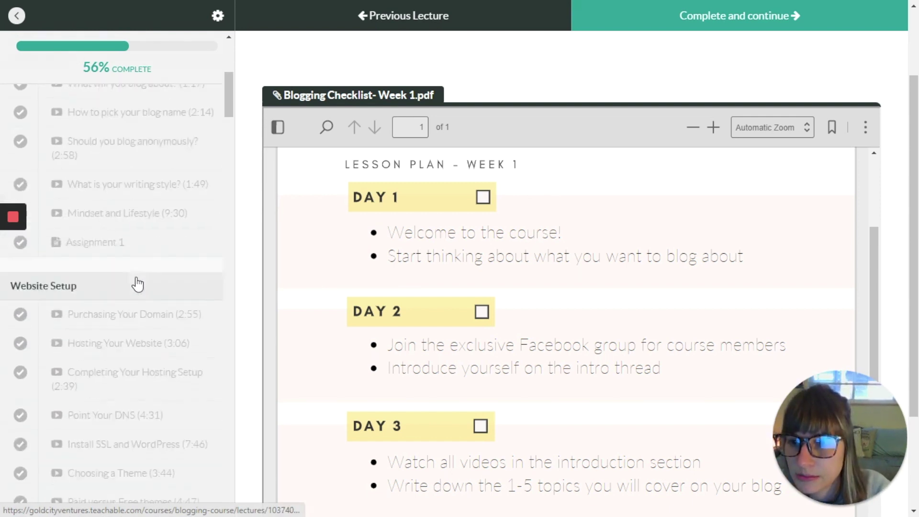
scroll(133, 283, "up", 5)
scroll(126, 287, "up", 2)
scroll(146, 317, "down", 4)
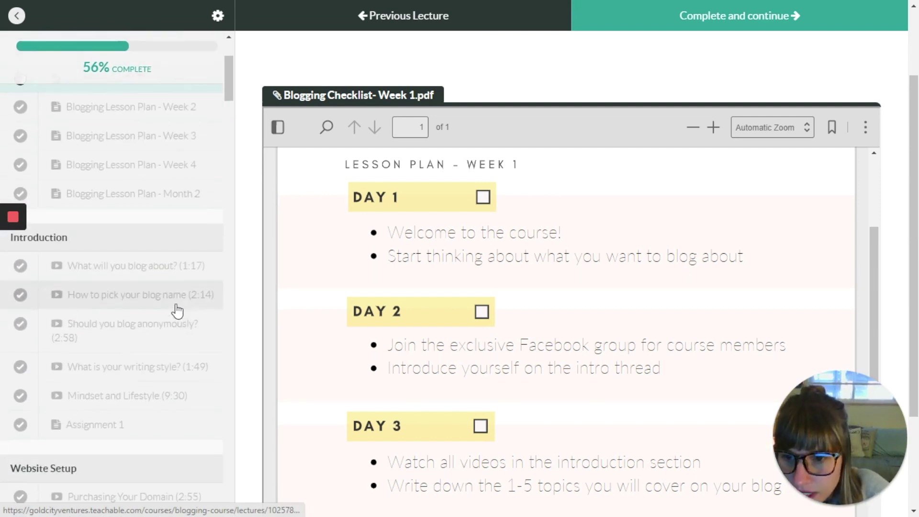
scroll(142, 273, "down", 3)
scroll(148, 262, "down", 4)
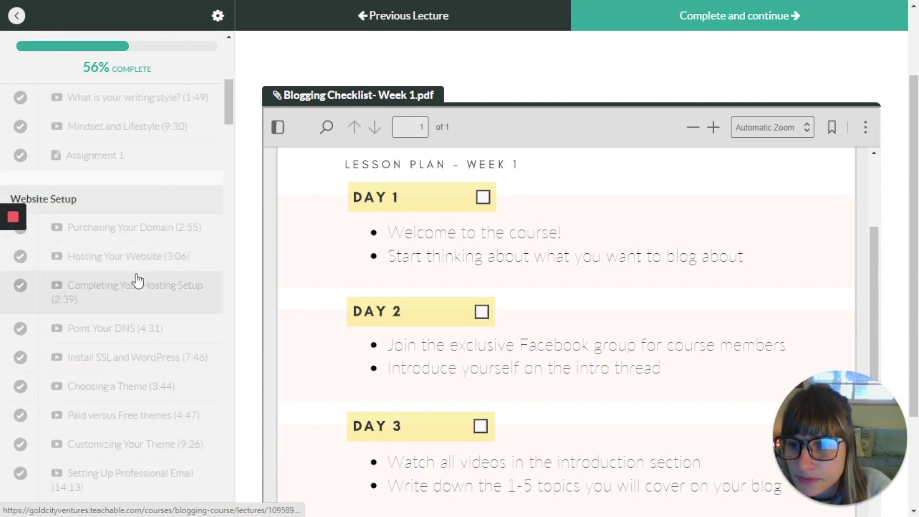
- View the 'Completing Your Hosting Setup' video lesson, then go to 'Point Your DNS'
left_click(114, 289)
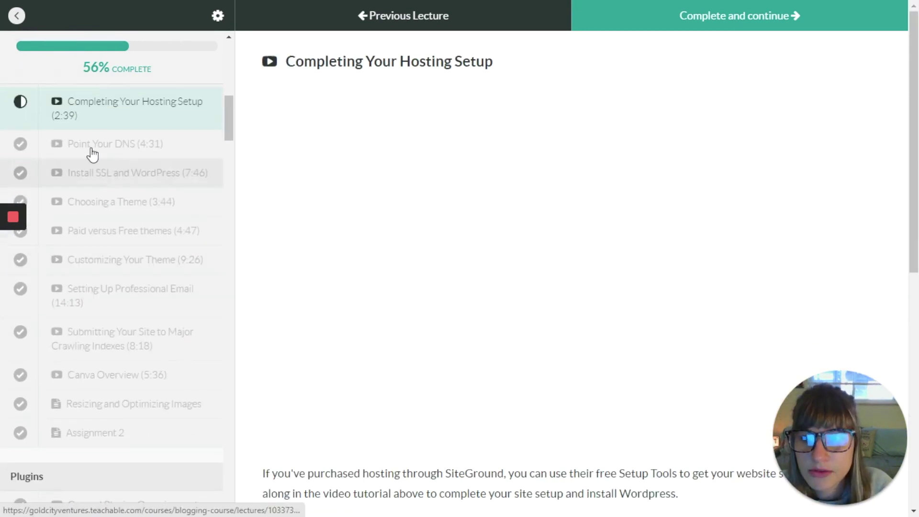
scroll(515, 184, "down", 1)
scroll(503, 209, "down", 4)
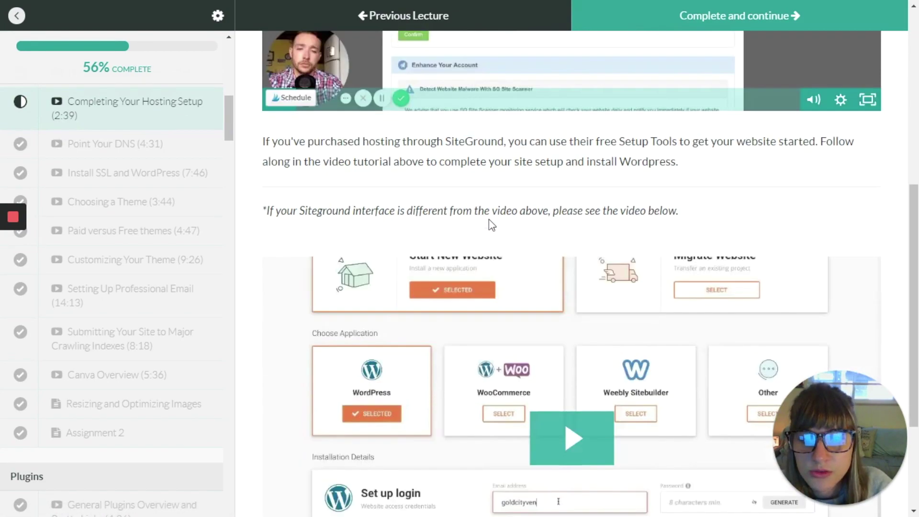
scroll(490, 222, "down", 3)
scroll(570, 273, "up", 5)
scroll(570, 273, "up", 2)
scroll(570, 273, "up", 2)
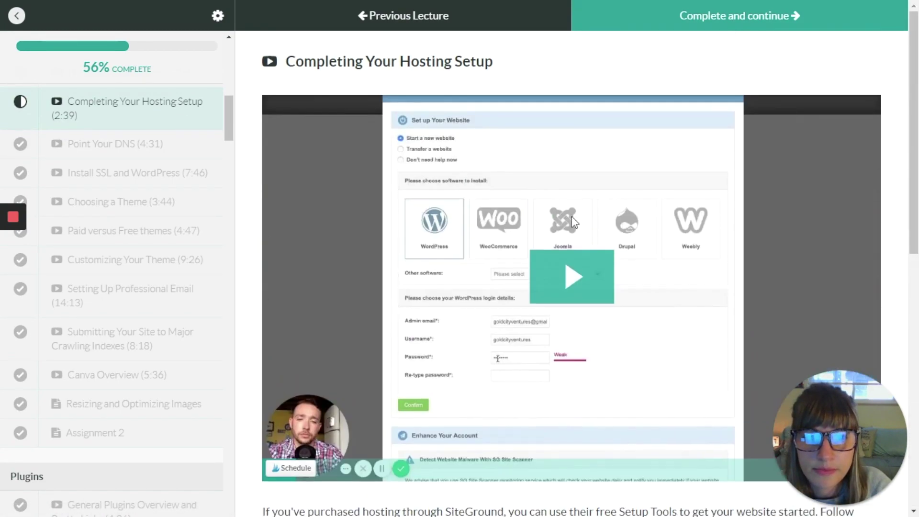
scroll(570, 273, "down", 2)
scroll(569, 234, "down", 5)
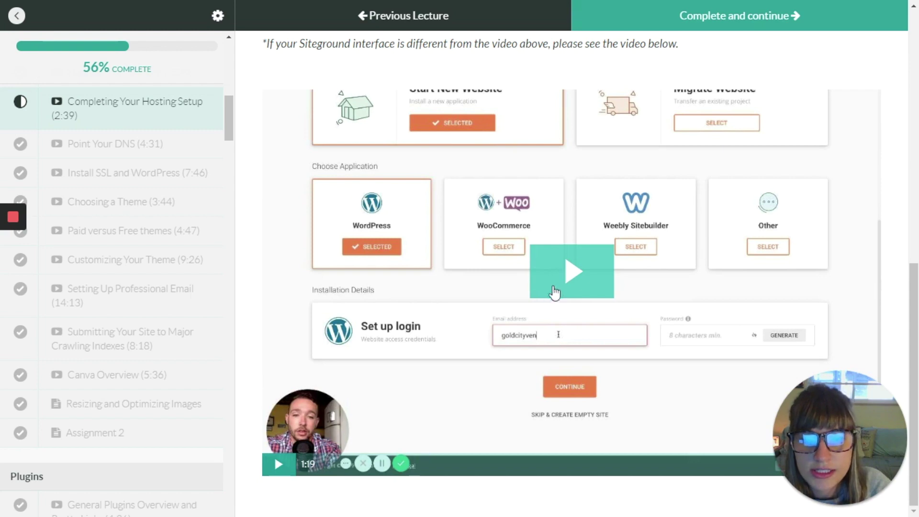
scroll(553, 291, "up", 3)
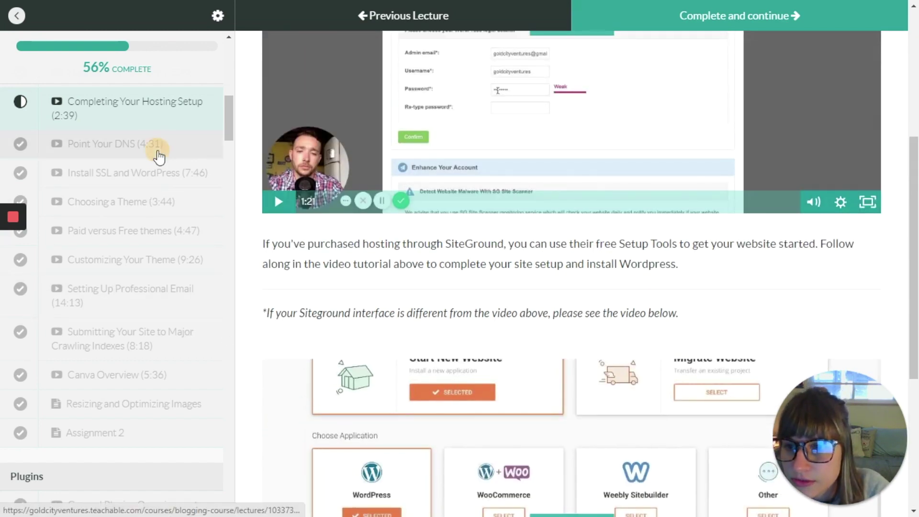
left_click(159, 157)
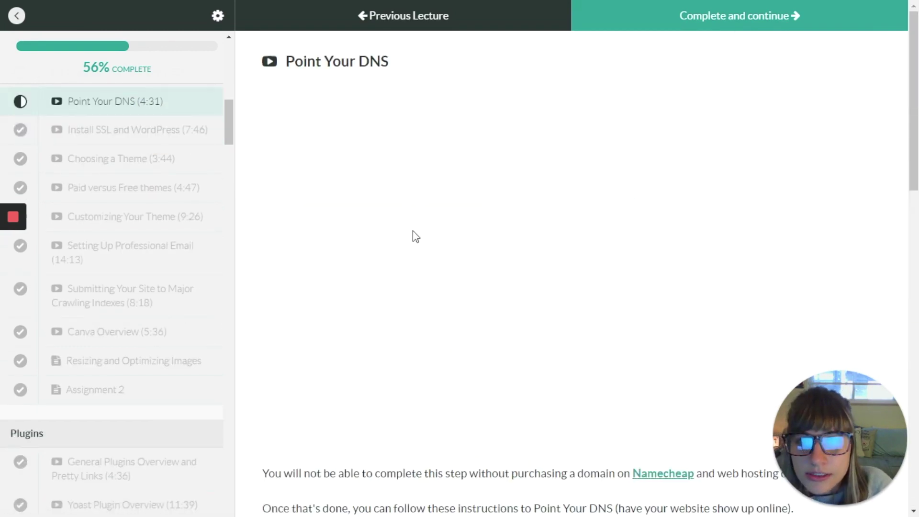
scroll(424, 198, "down", 3)
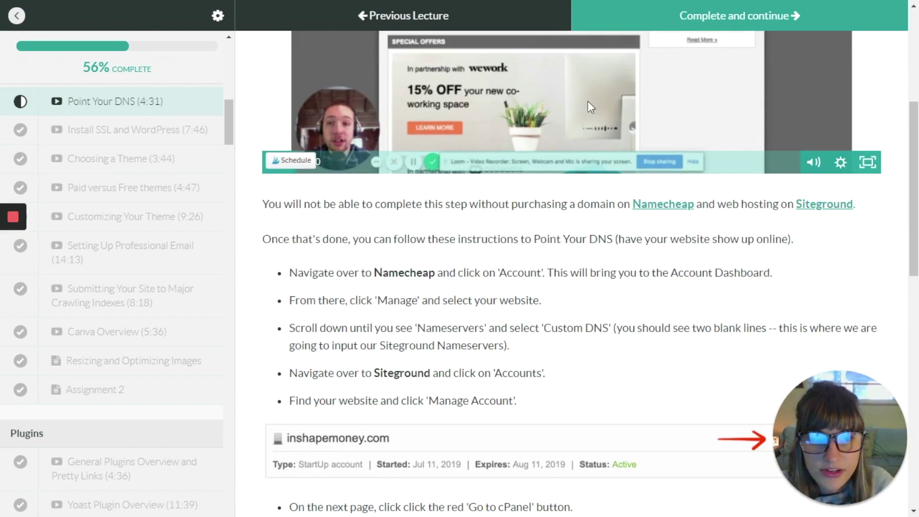
scroll(631, 155, "down", 3)
scroll(589, 215, "down", 3)
scroll(561, 272, "down", 2)
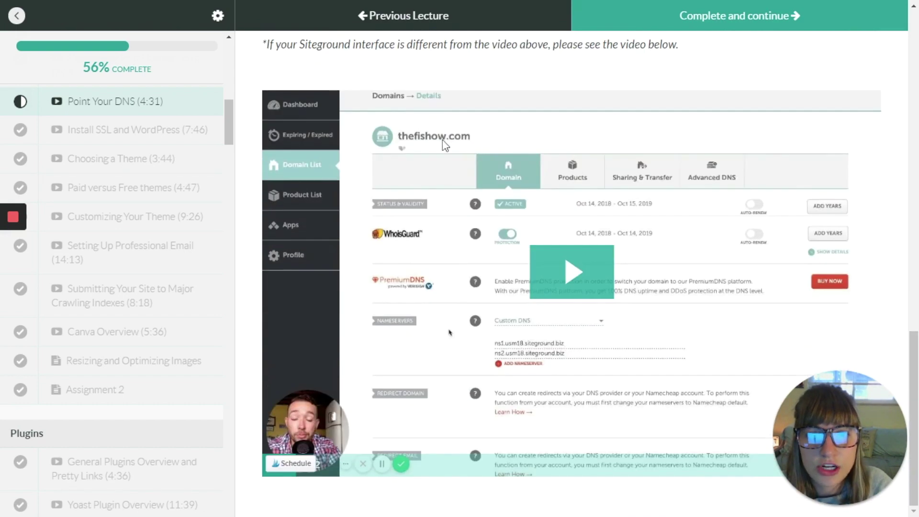
scroll(562, 272, "up", 2)
scroll(567, 269, "up", 3)
scroll(587, 268, "up", 5)
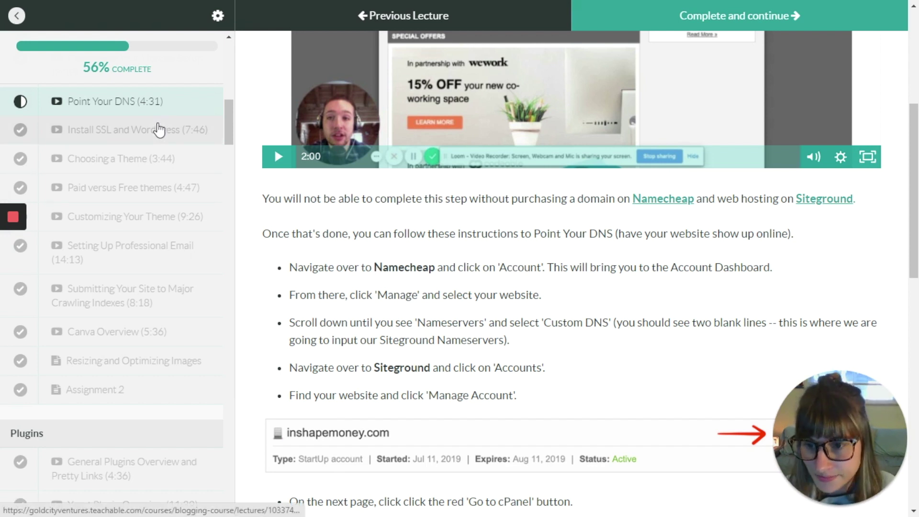
scroll(99, 267, "up", 2)
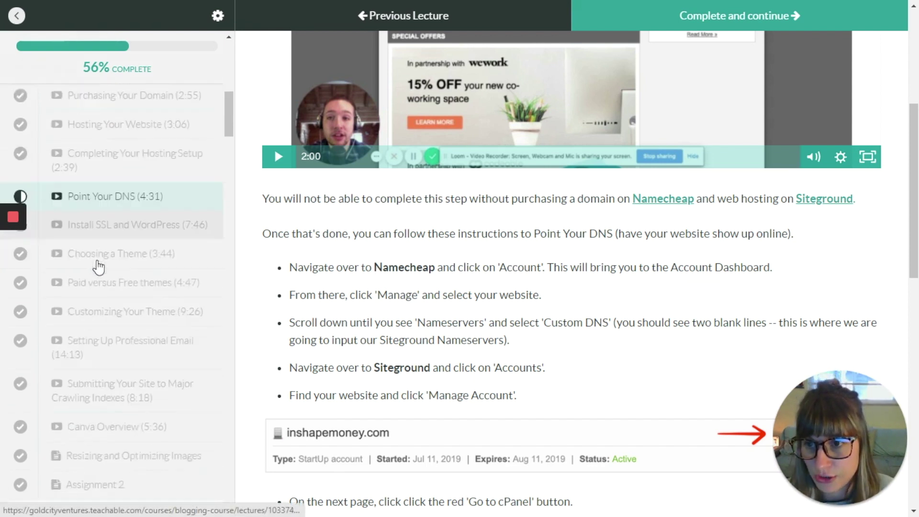
scroll(98, 267, "down", 2)
left_click(128, 390)
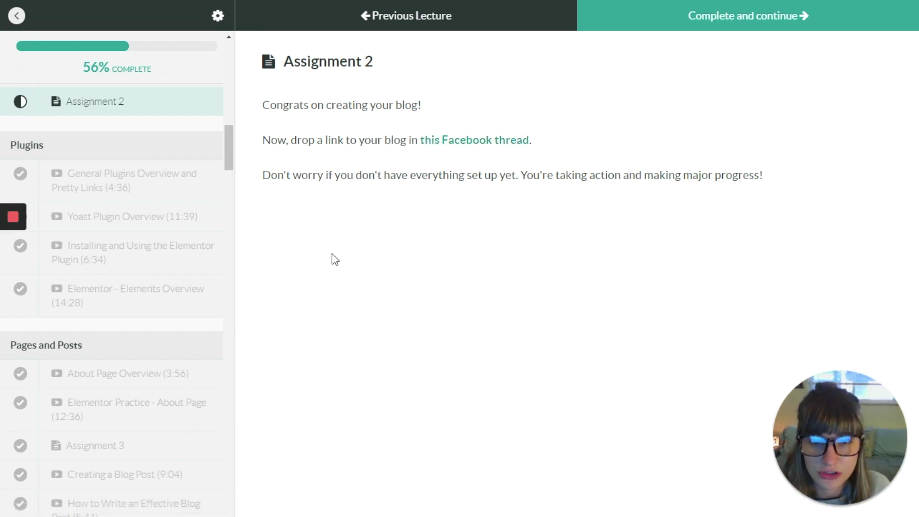
scroll(154, 346, "up", 2)
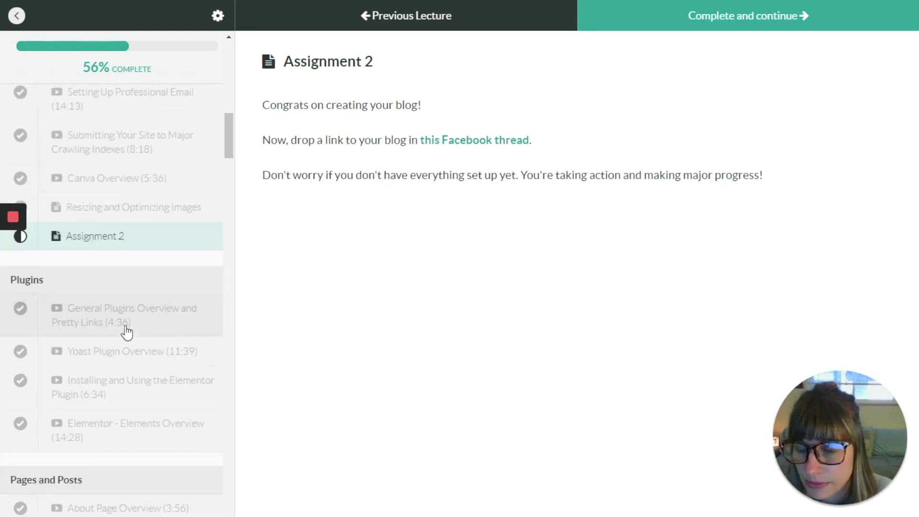
scroll(101, 321, "down", 2)
scroll(78, 246, "up", 2)
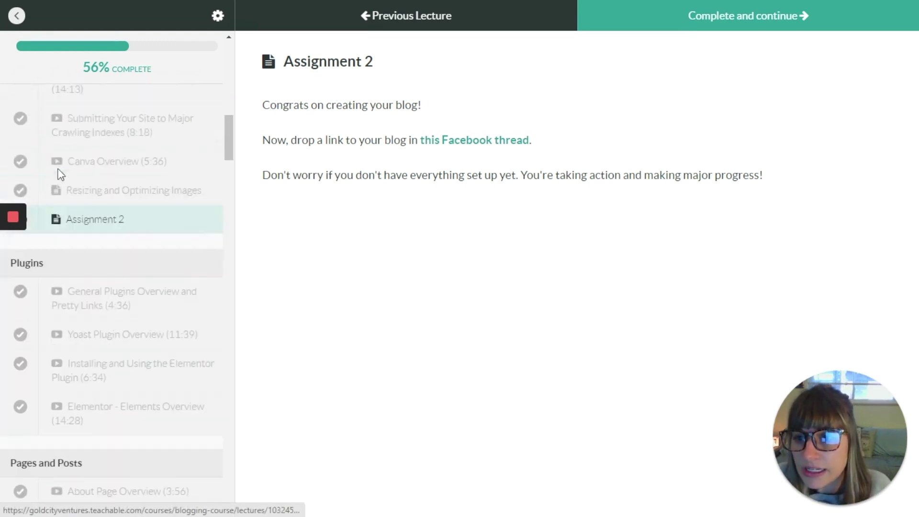
scroll(57, 174, "up", 4)
scroll(74, 189, "up", 4)
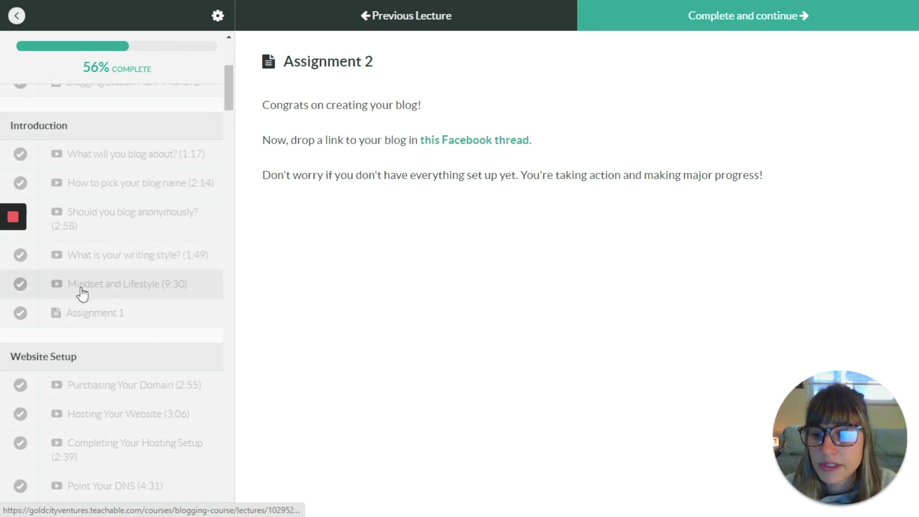
scroll(101, 287, "down", 2)
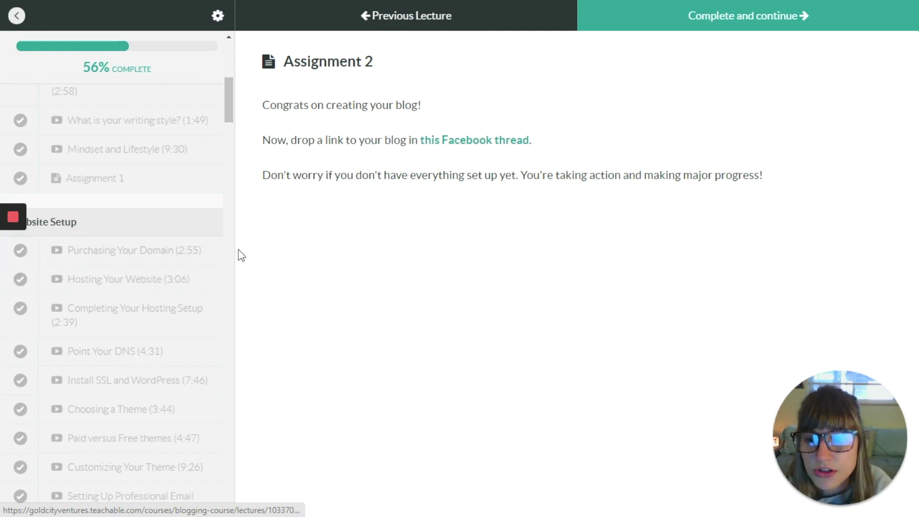
scroll(115, 373, "down", 2)
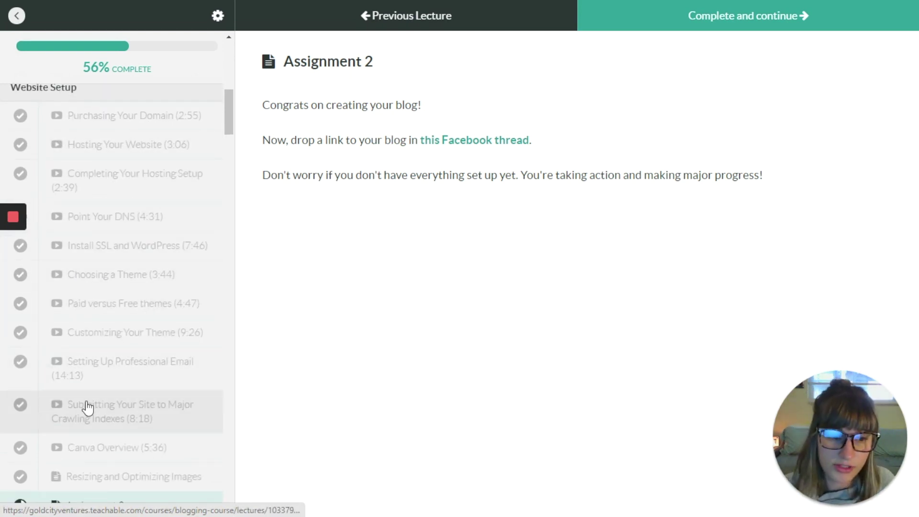
scroll(176, 357, "down", 1)
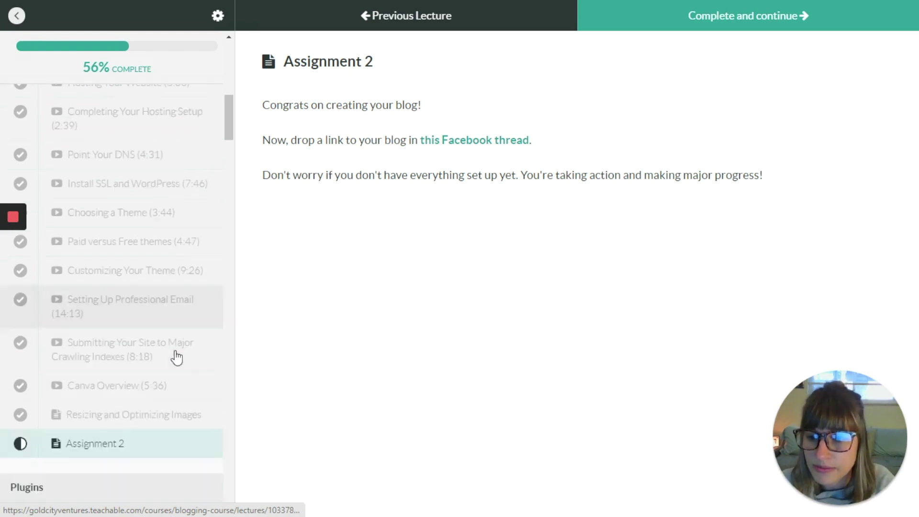
scroll(174, 360, "down", 3)
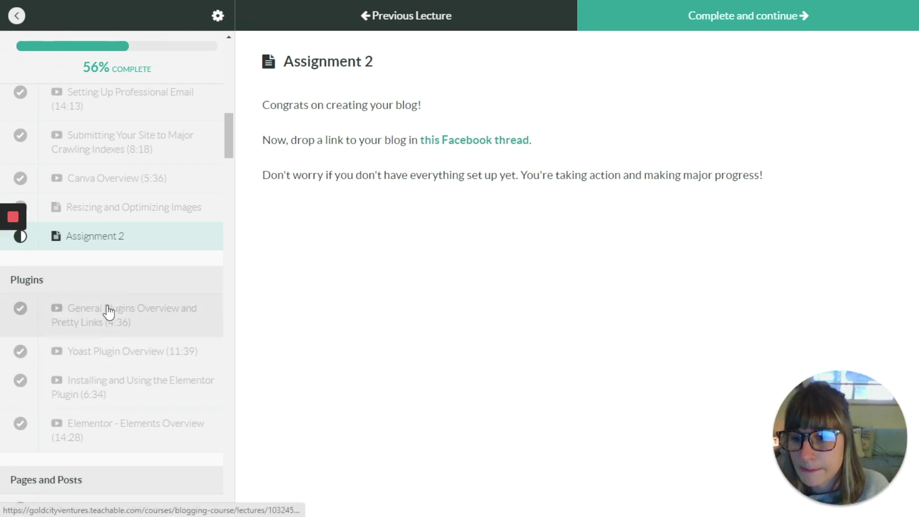
scroll(72, 302, "down", 2)
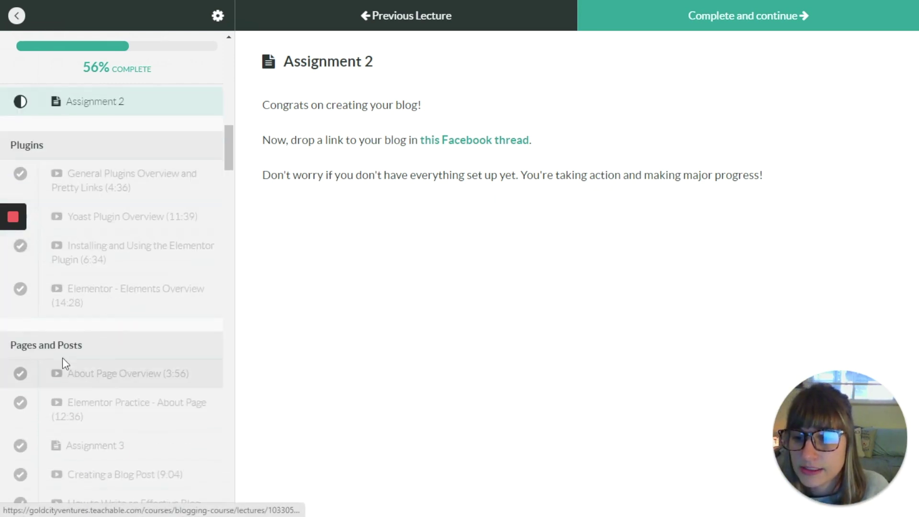
scroll(65, 362, "down", 2)
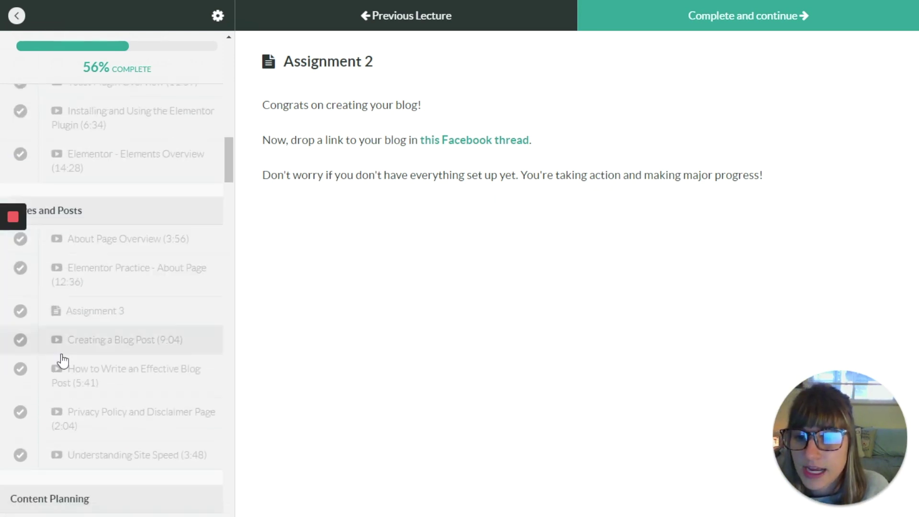
- Open the 'About Page Overview' lesson from the Pages and Posts section
left_click(103, 252)
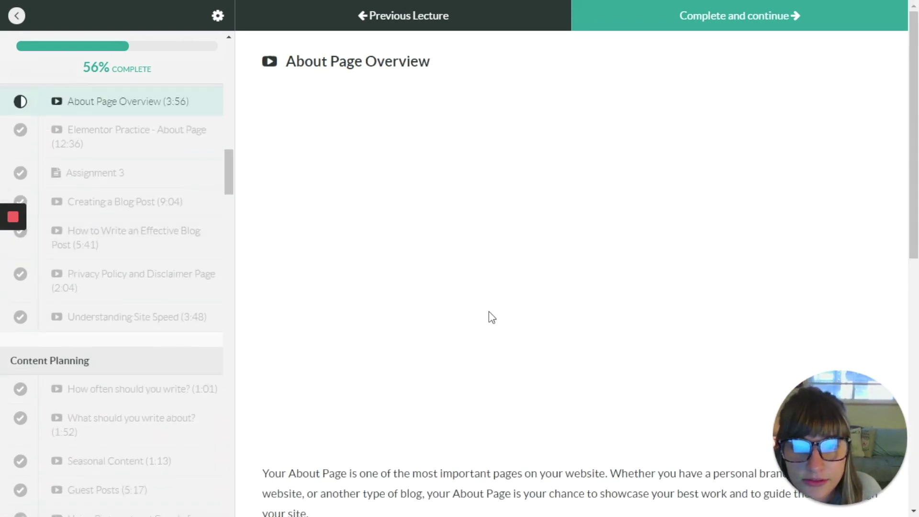
scroll(489, 312, "down", 1)
scroll(495, 320, "down", 1)
scroll(488, 323, "down", 2)
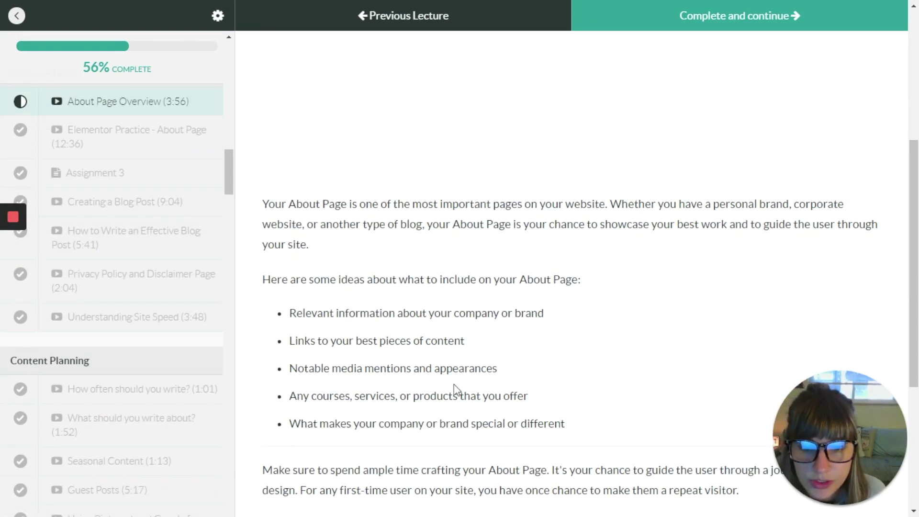
scroll(466, 359, "down", 2)
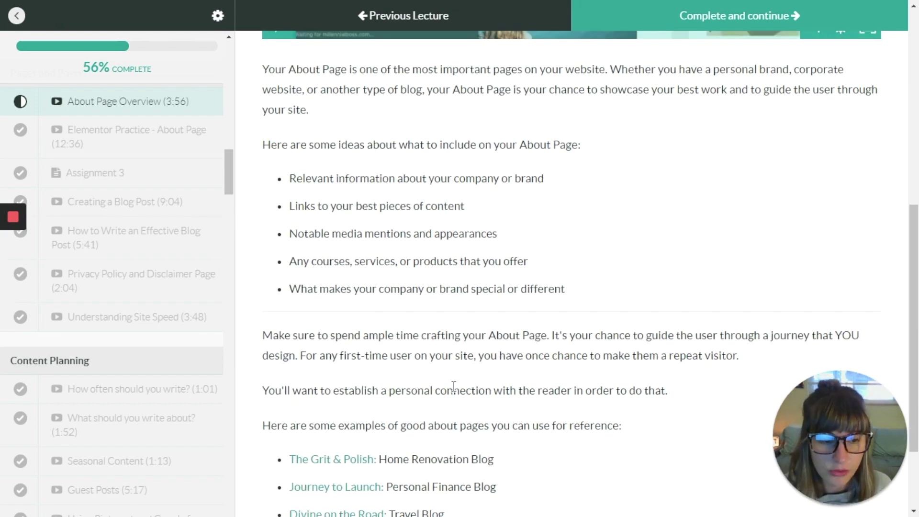
scroll(453, 386, "up", 2)
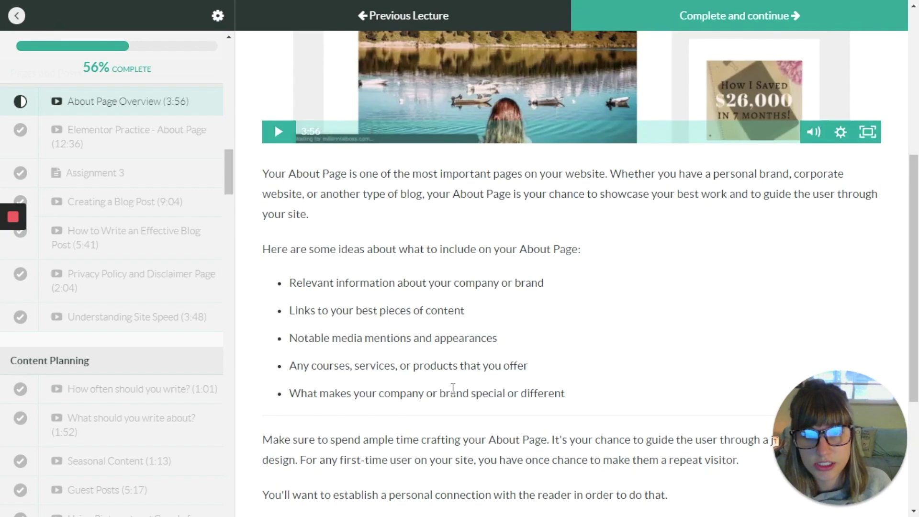
scroll(320, 324, "up", 3)
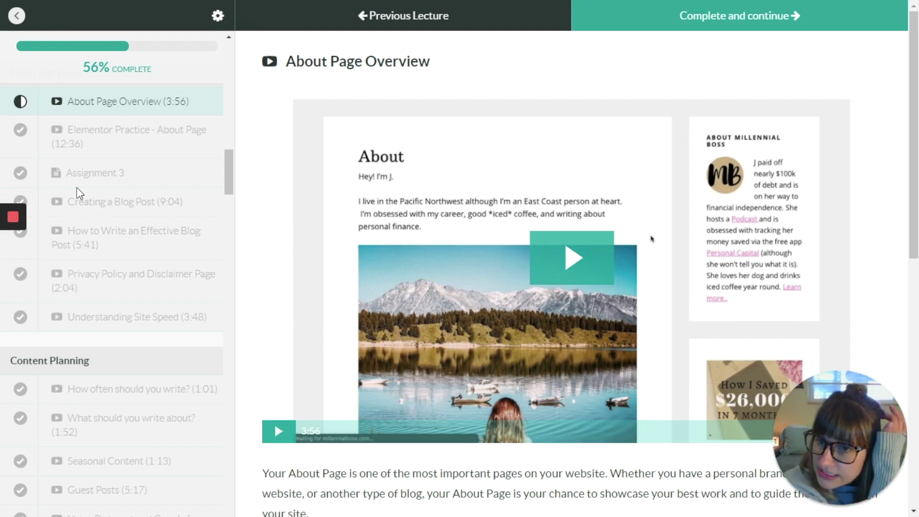
scroll(108, 194, "down", 2)
scroll(158, 287, "up", 4)
scroll(154, 213, "up", 4)
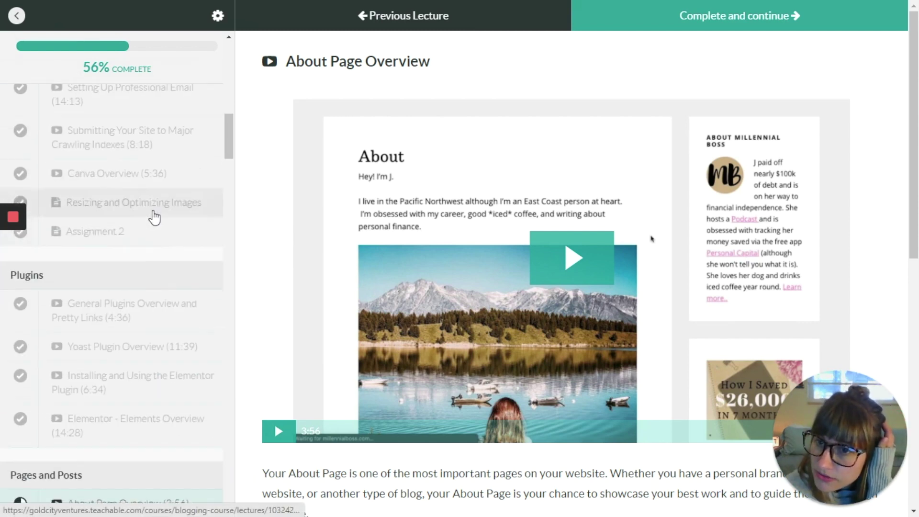
scroll(160, 221, "up", 2)
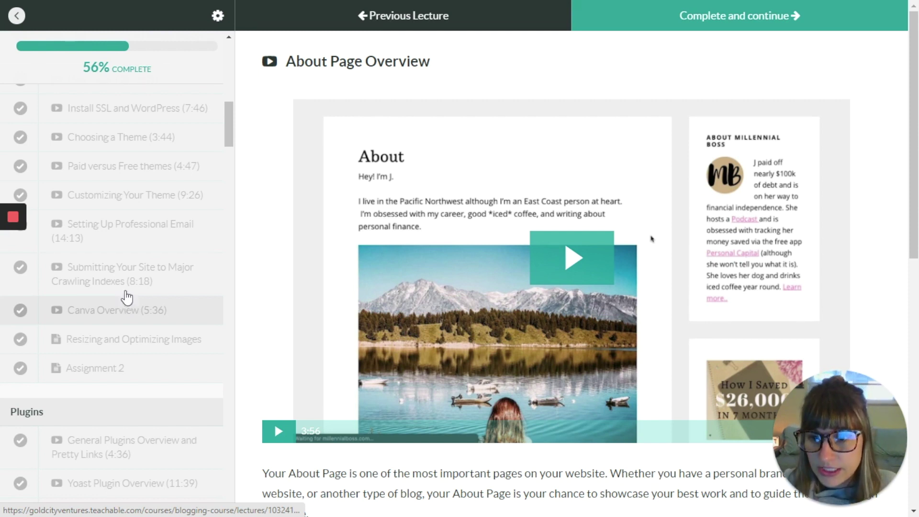
scroll(134, 277, "up", 2)
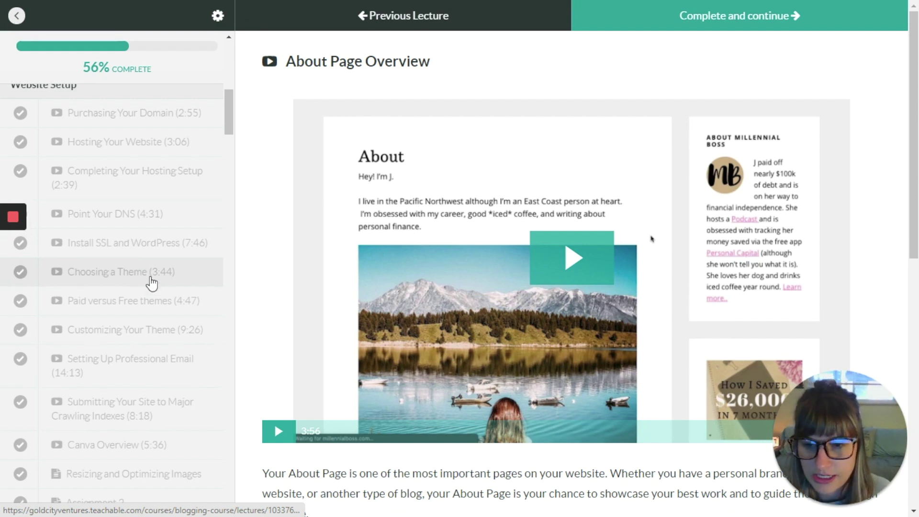
scroll(150, 281, "down", 4)
scroll(165, 272, "down", 2)
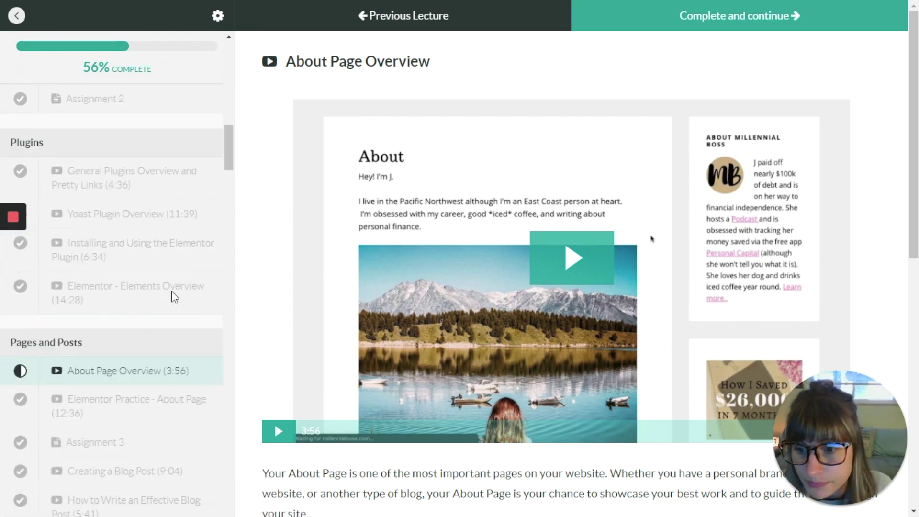
scroll(543, 320, "down", 2)
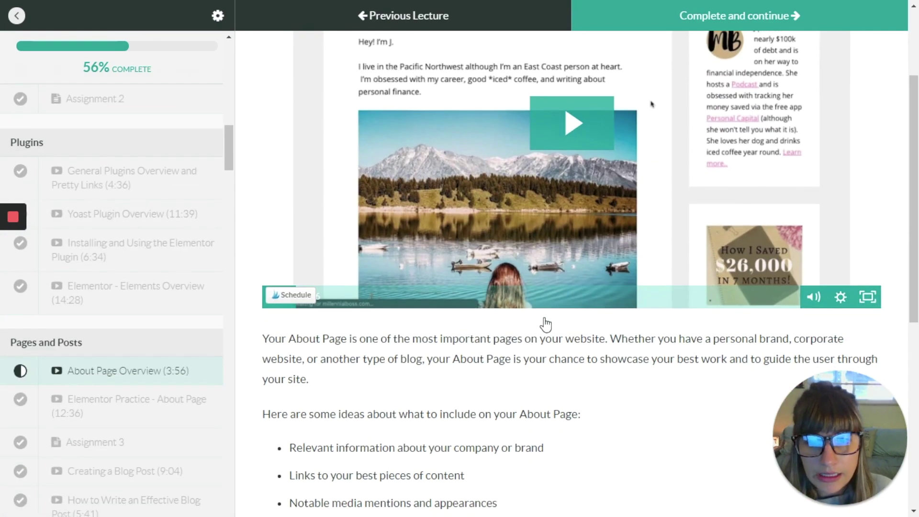
scroll(493, 244, "up", 2)
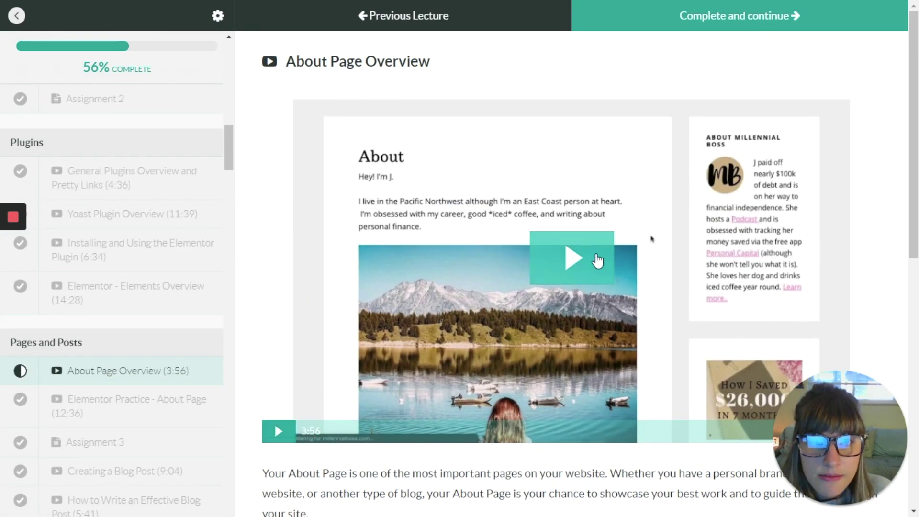
scroll(619, 243, "down", 2)
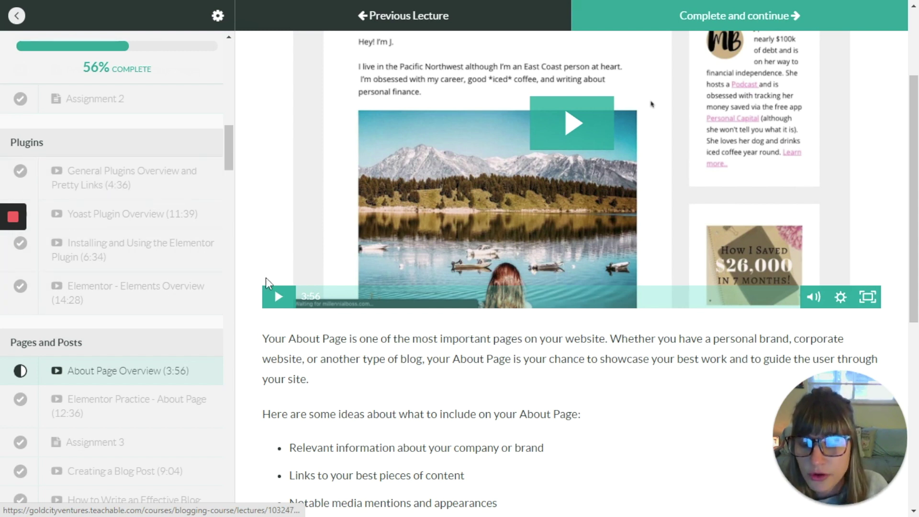
scroll(180, 380, "down", 2)
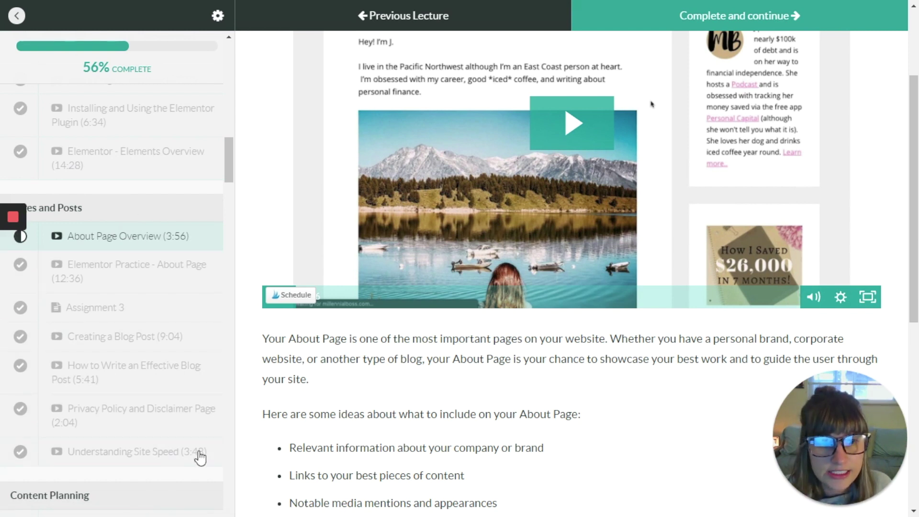
left_click(839, 298)
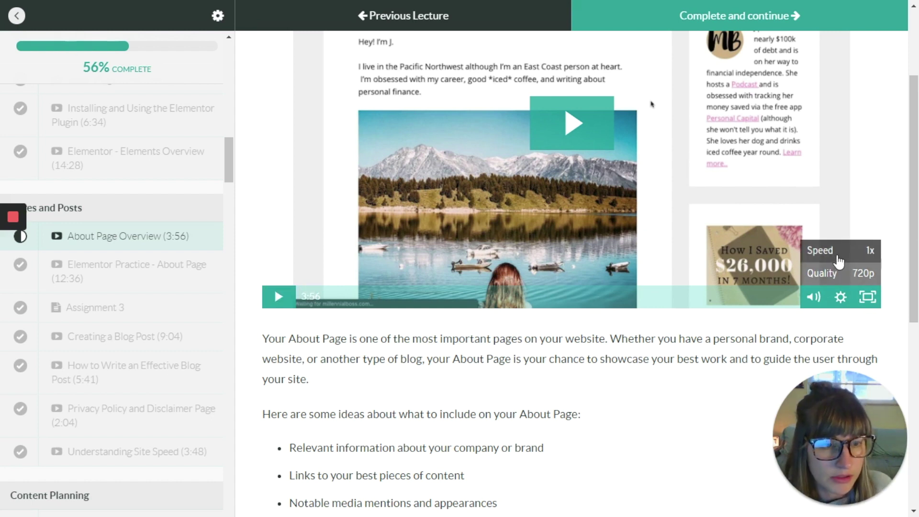
- Show the available playback speeds in the About Page Overview video settings
left_click(838, 254)
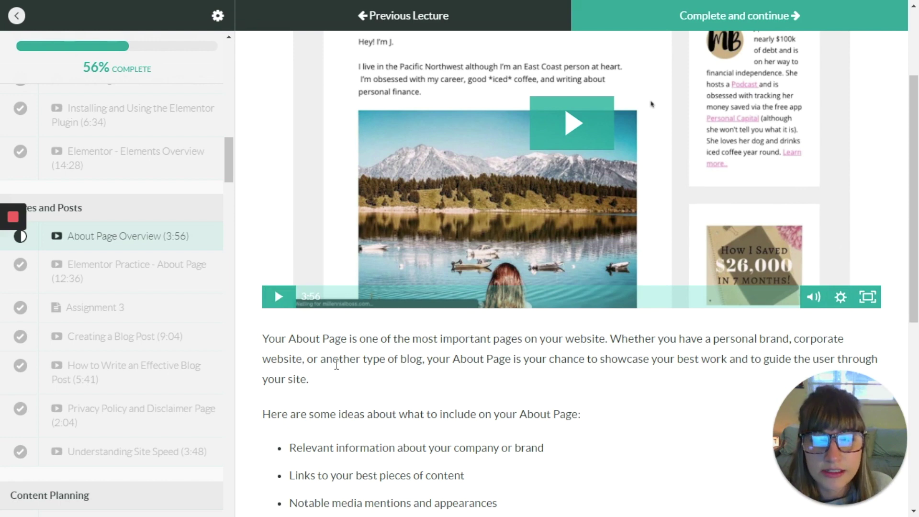
scroll(338, 370, "up", 3)
scroll(339, 370, "down", 5)
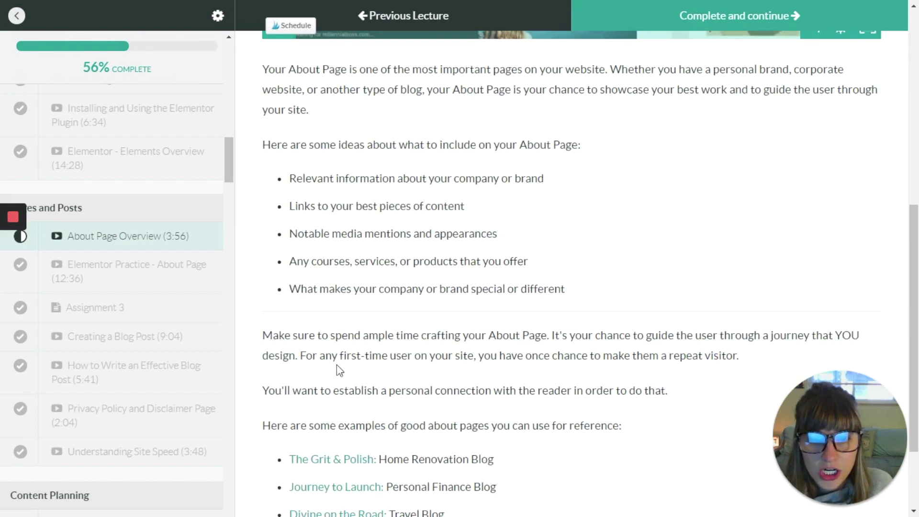
scroll(338, 369, "down", 2)
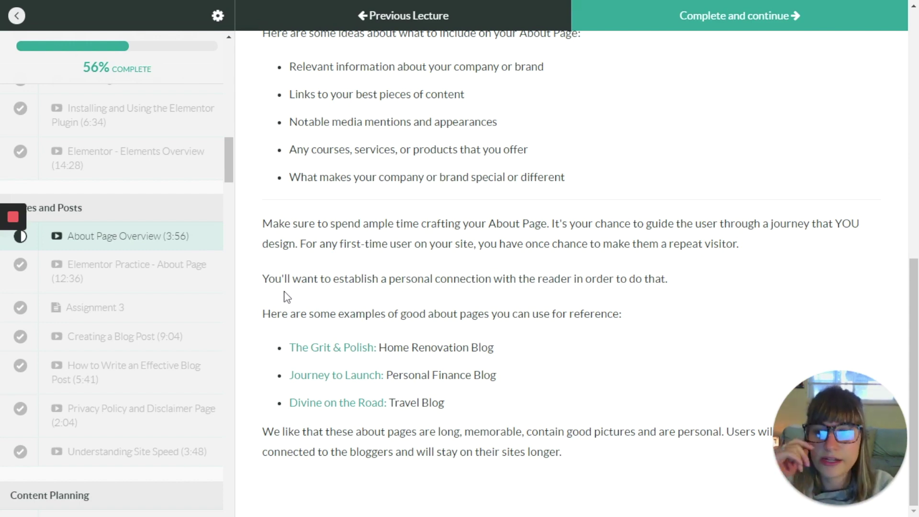
scroll(113, 266, "down", 2)
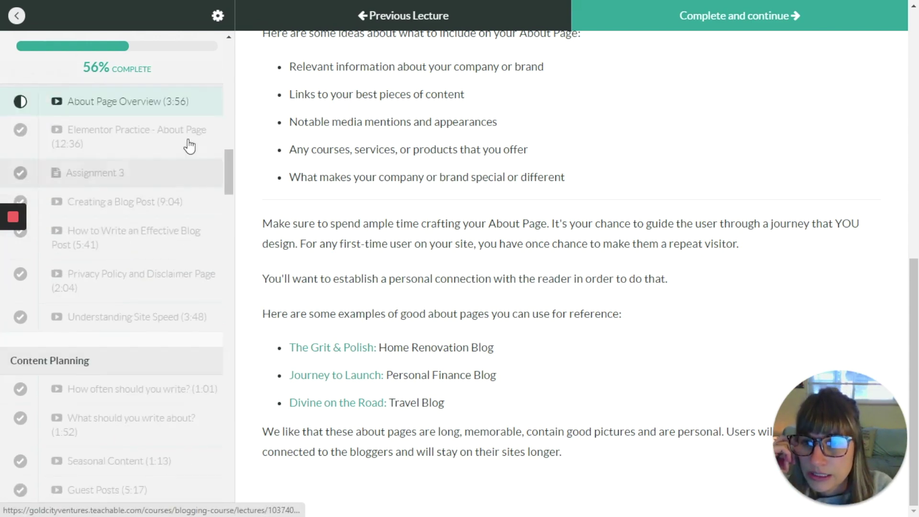
scroll(160, 248, "up", 10)
scroll(161, 249, "up", 5)
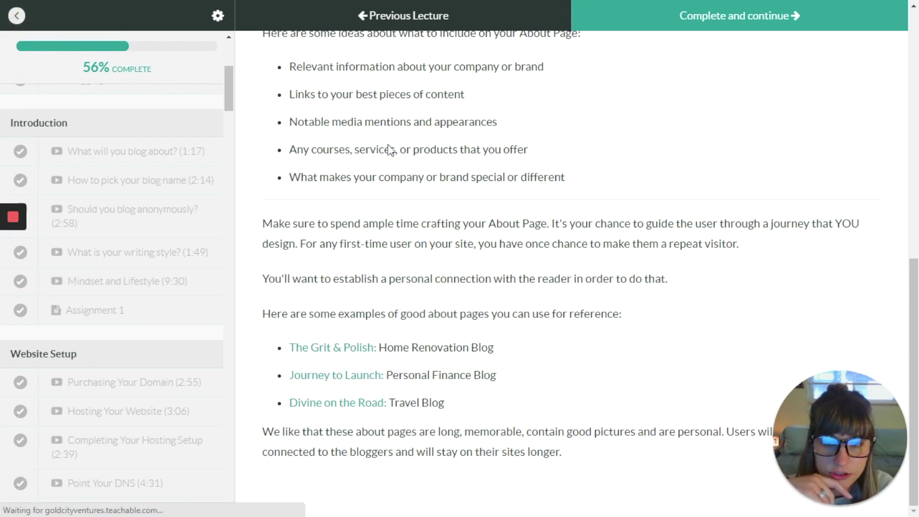
scroll(394, 225, "down", 10)
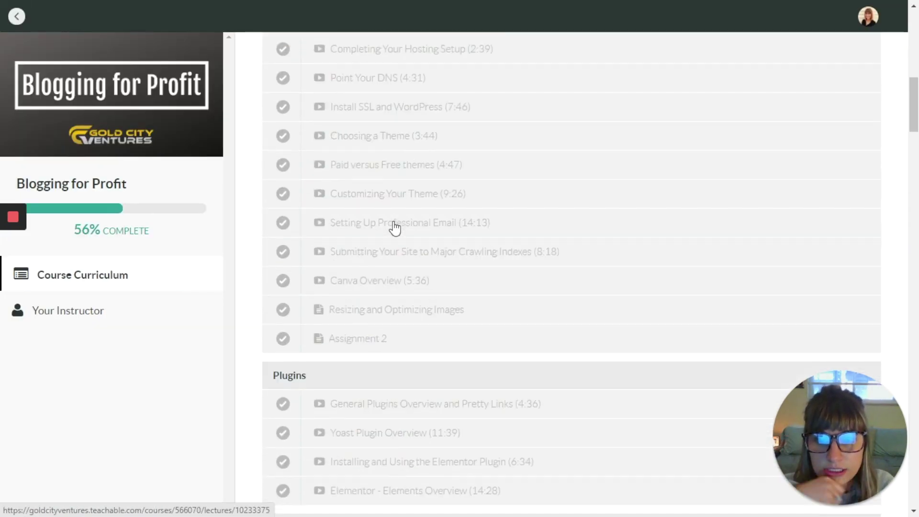
scroll(394, 226, "down", 7)
scroll(396, 222, "down", 2)
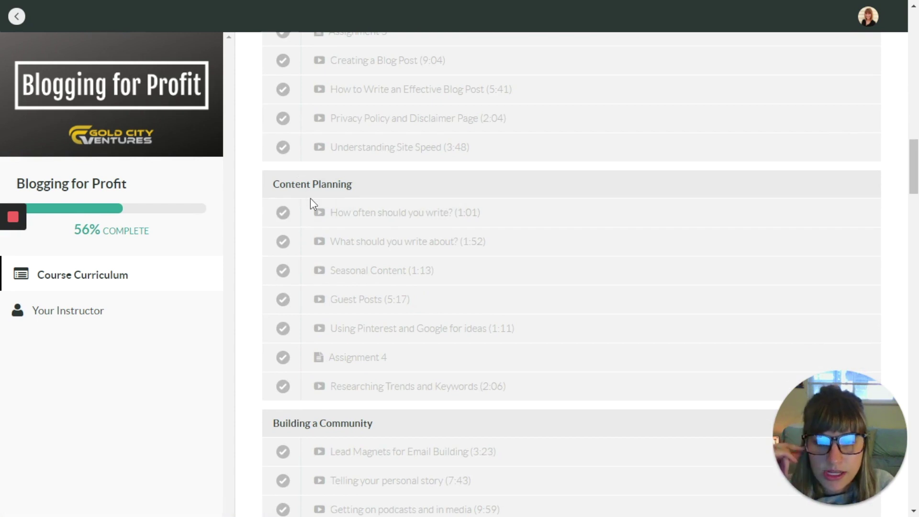
scroll(310, 200, "down", 2)
scroll(389, 301, "down", 1)
scroll(390, 305, "down", 1)
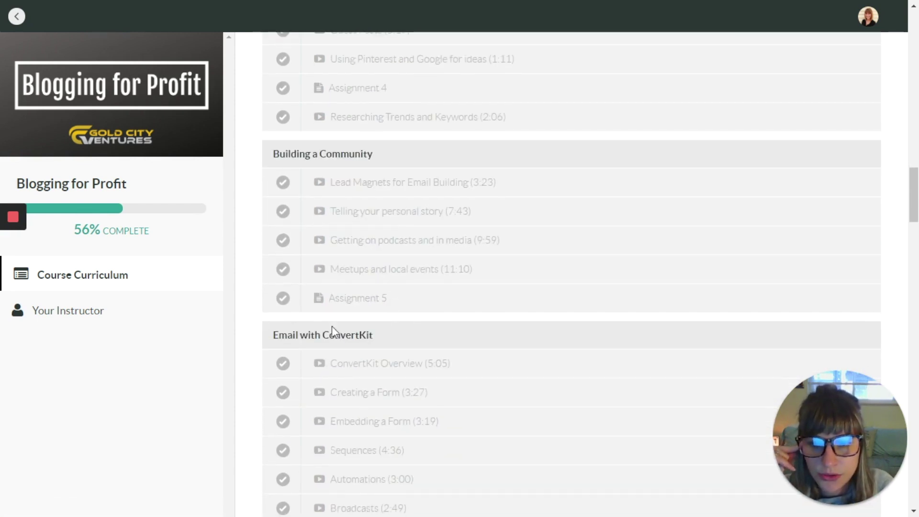
scroll(362, 340, "down", 2)
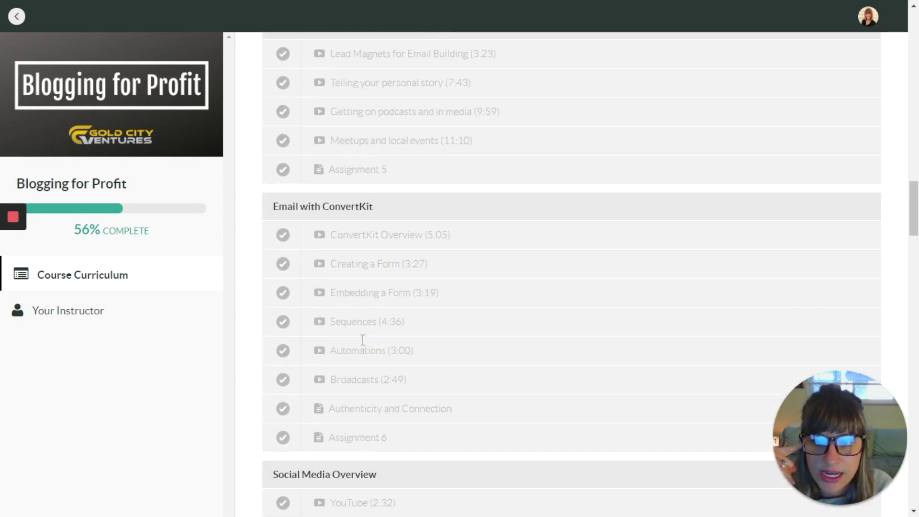
scroll(363, 341, "down", 2)
scroll(364, 349, "down", 2)
scroll(363, 344, "down", 1)
scroll(374, 323, "down", 1)
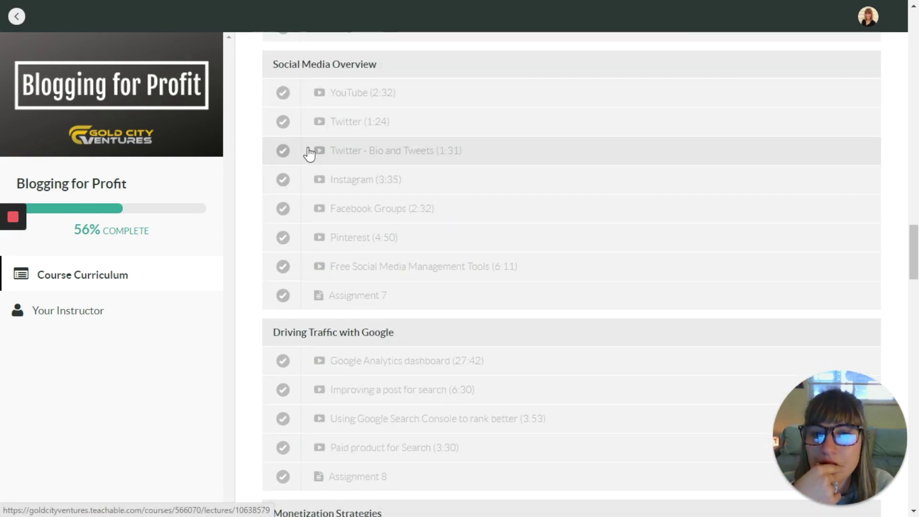
scroll(340, 184, "down", 2)
scroll(400, 191, "down", 4)
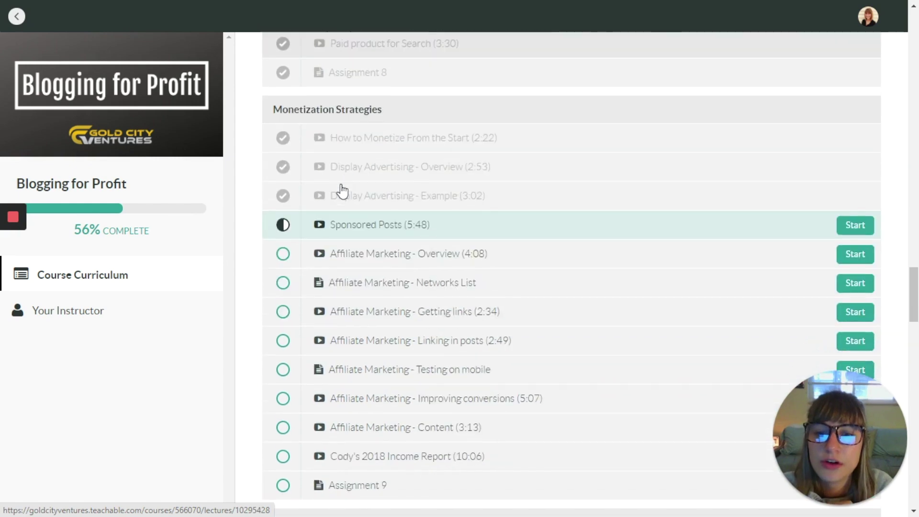
scroll(445, 178, "down", 3)
scroll(498, 180, "down", 1)
scroll(493, 185, "down", 2)
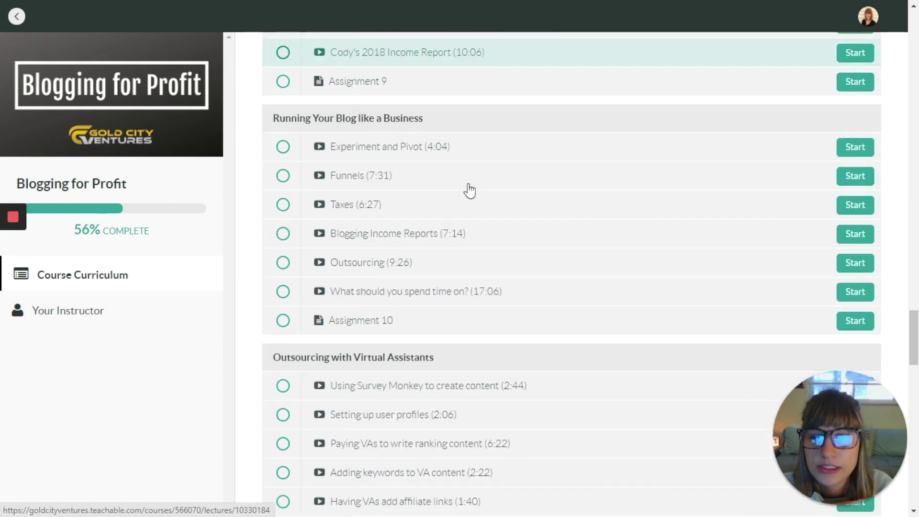
scroll(467, 191, "down", 2)
scroll(468, 190, "down", 4)
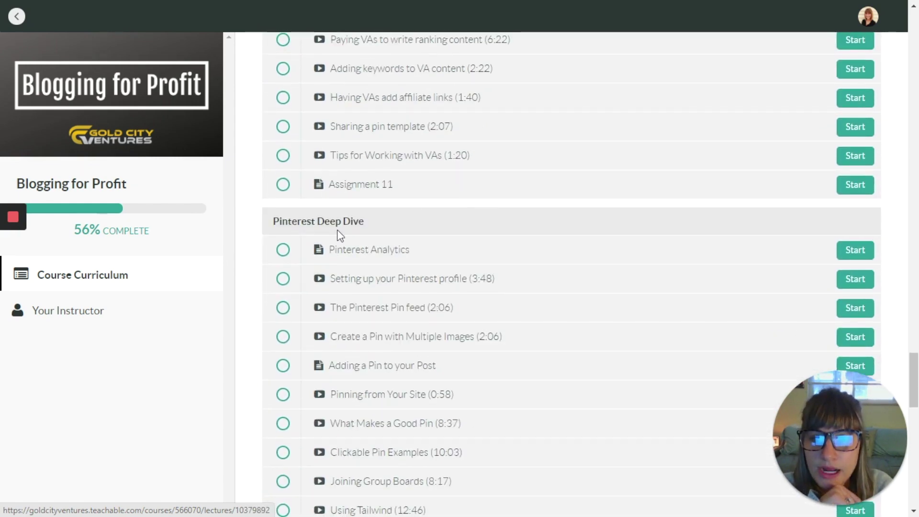
scroll(312, 225, "down", 4)
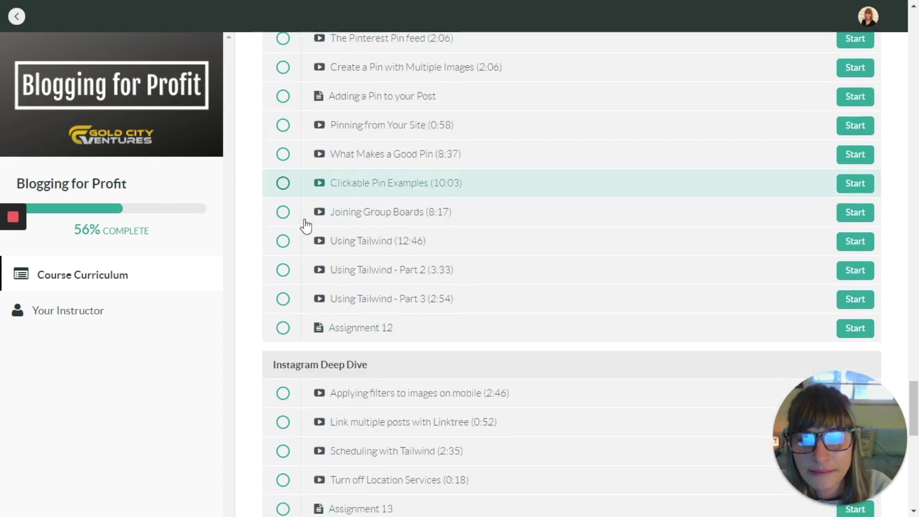
scroll(306, 222, "down", 2)
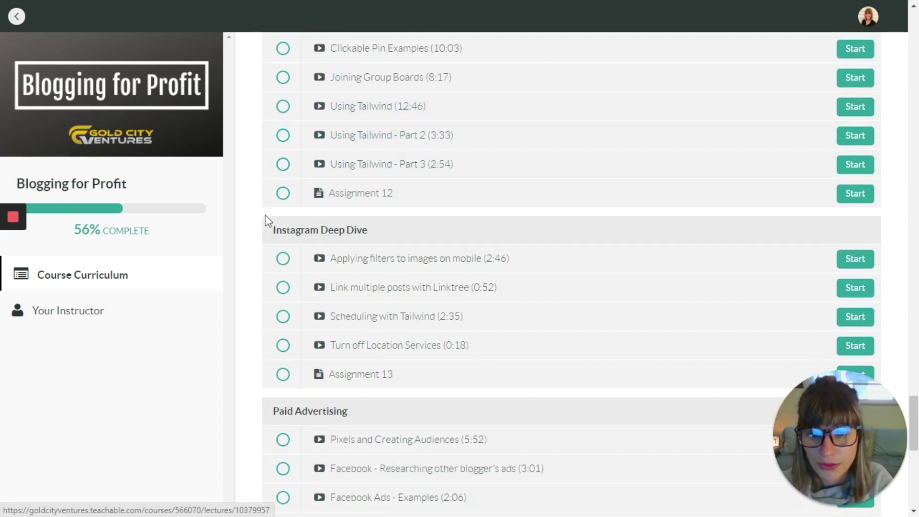
scroll(246, 273, "up", 2)
scroll(247, 273, "down", 4)
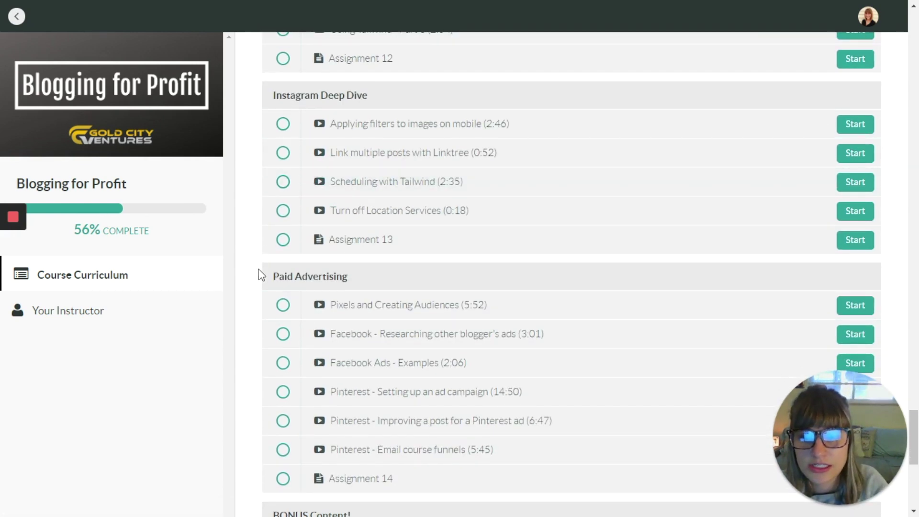
scroll(246, 274, "down", 2)
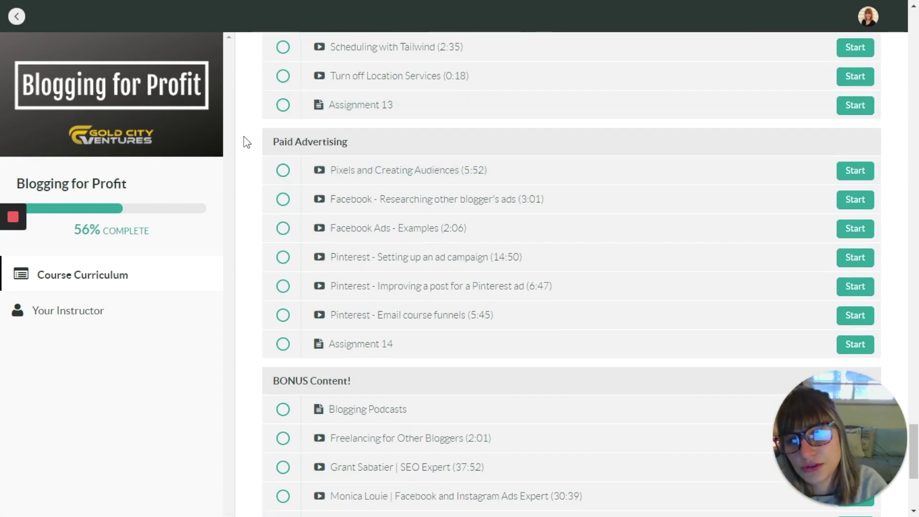
scroll(239, 215, "up", 4)
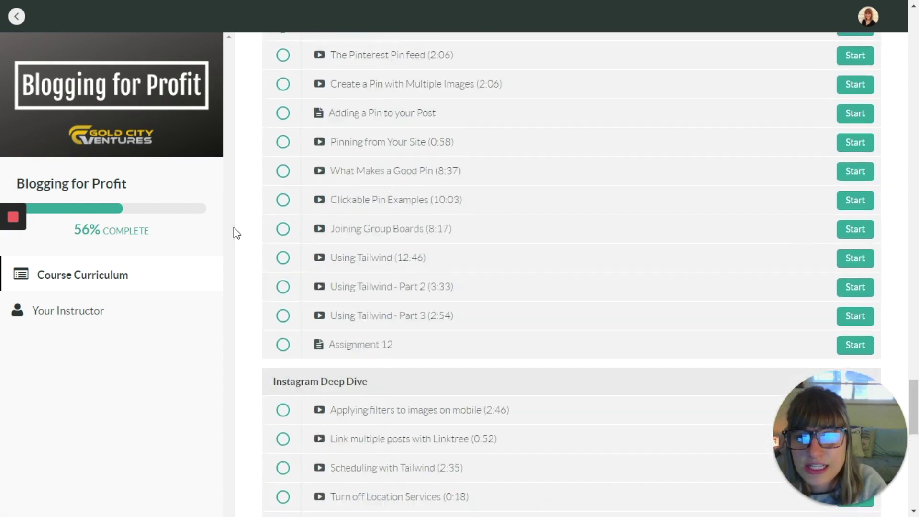
scroll(238, 234, "up", 4)
scroll(241, 237, "up", 4)
scroll(242, 238, "up", 1)
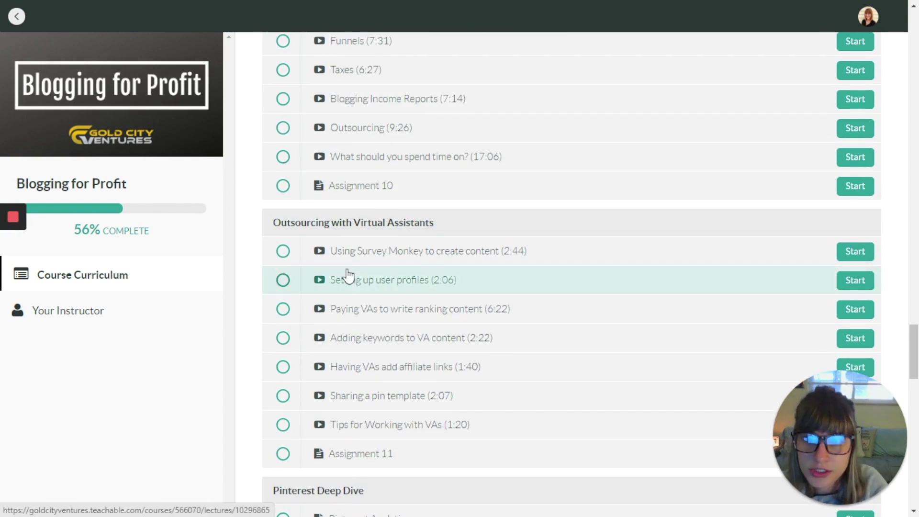
scroll(242, 261, "up", 1)
scroll(242, 261, "up", 3)
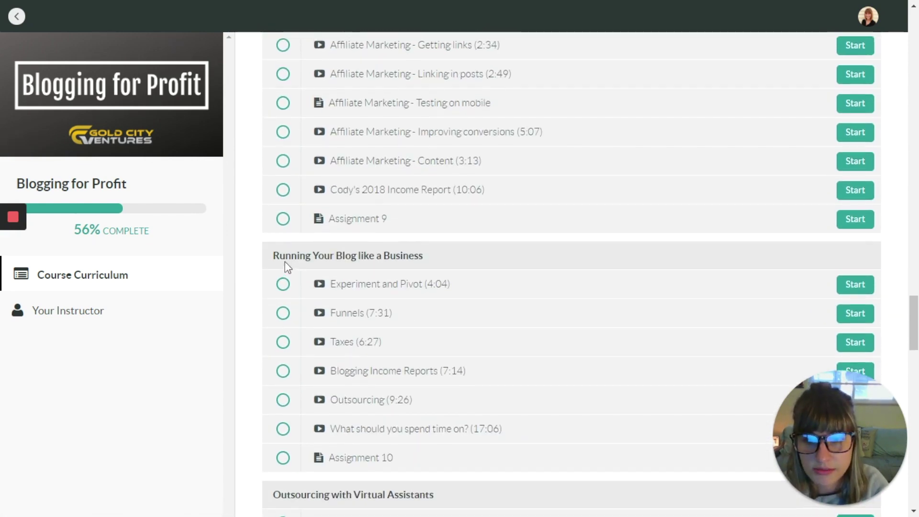
scroll(284, 265, "up", 4)
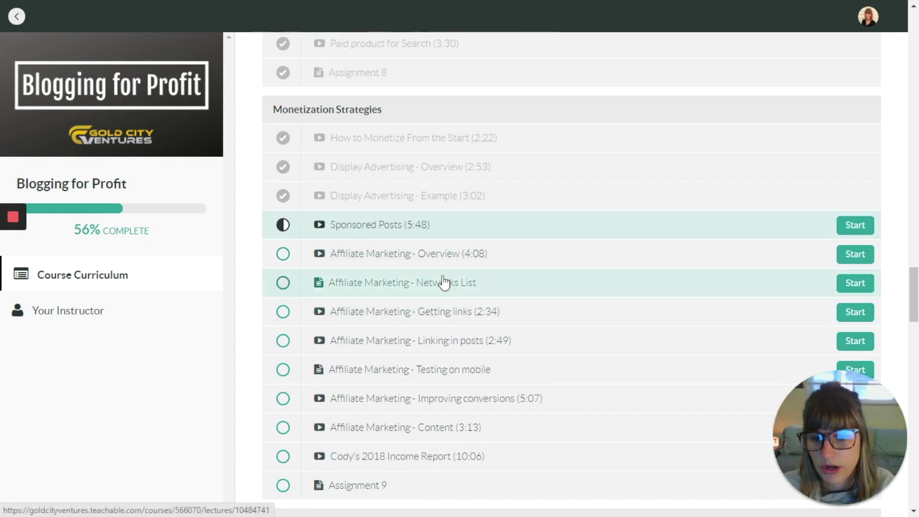
scroll(251, 264, "down", 2)
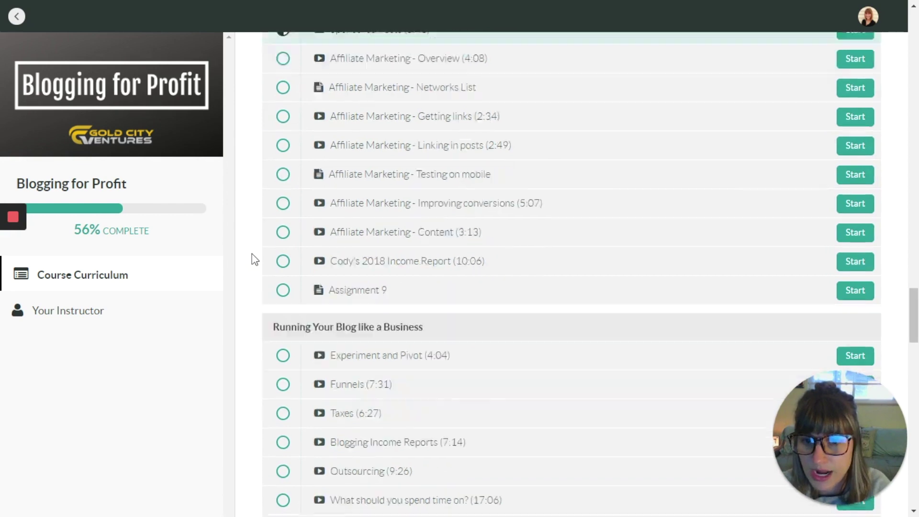
scroll(251, 264, "down", 8)
scroll(251, 265, "down", 4)
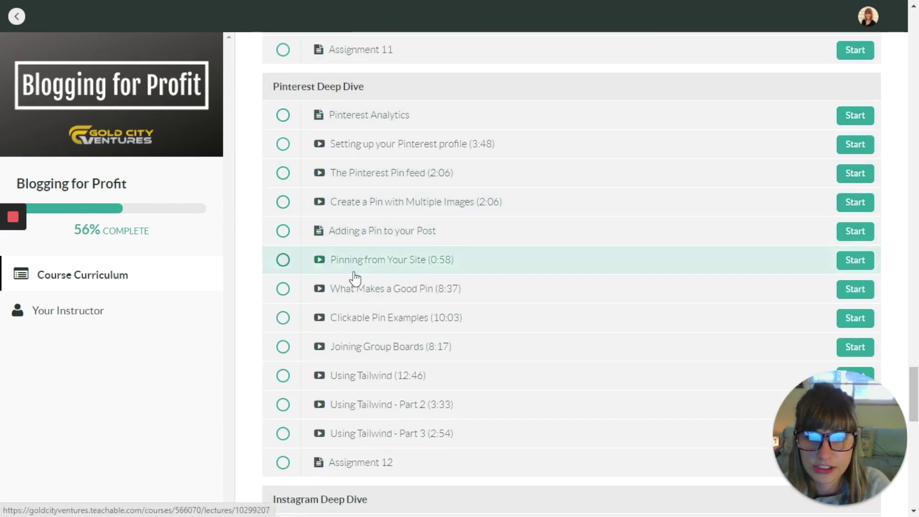
scroll(321, 299, "down", 2)
scroll(302, 283, "down", 2)
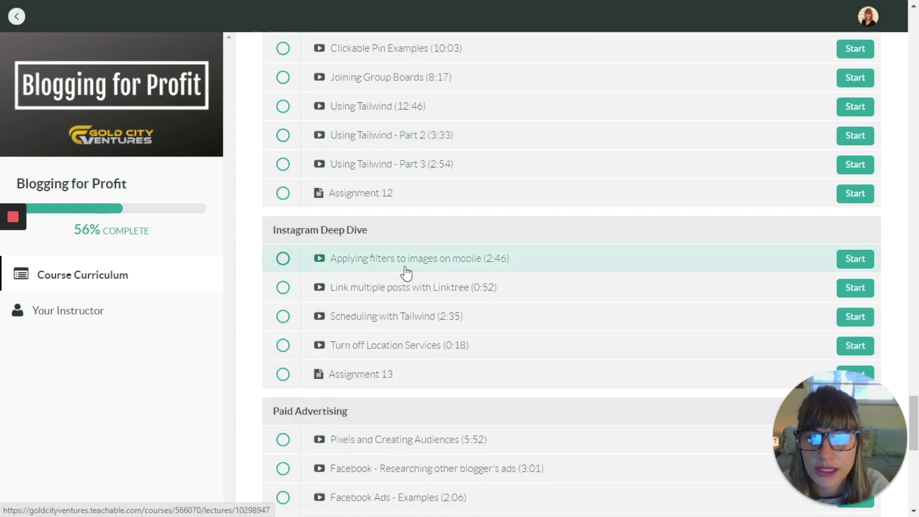
scroll(325, 230, "down", 4)
scroll(324, 233, "down", 2)
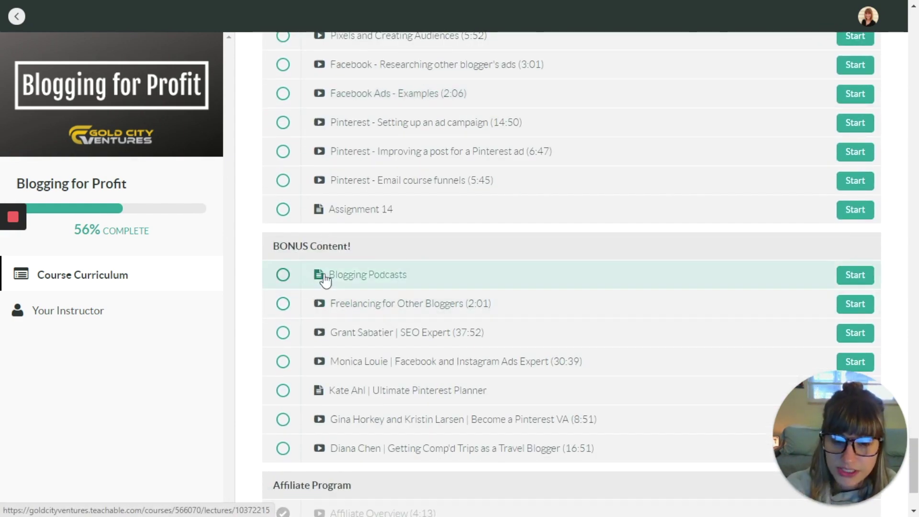
scroll(323, 276, "down", 1)
scroll(335, 280, "down", 1)
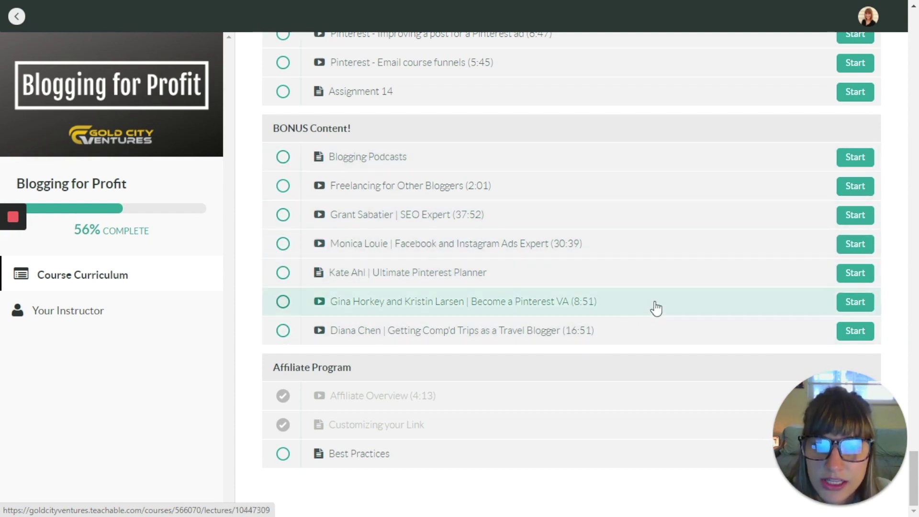
scroll(268, 324, "up", 3)
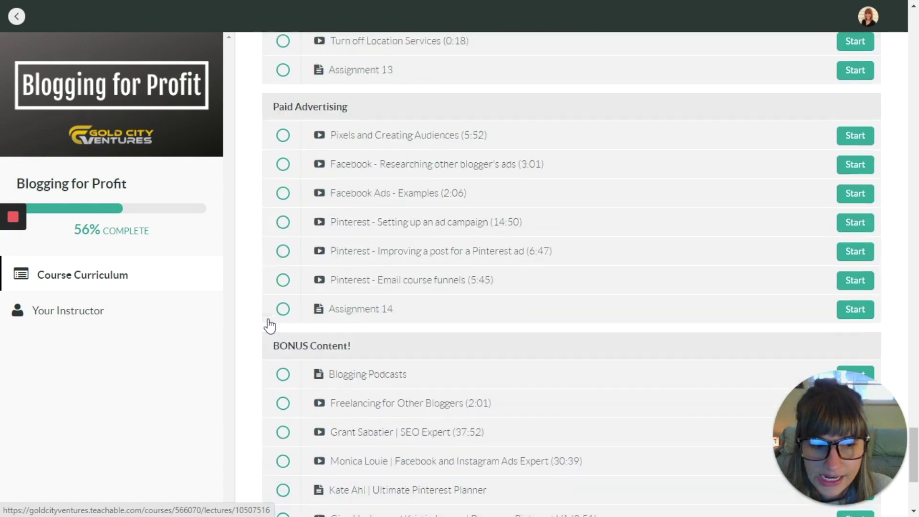
scroll(269, 325, "down", 3)
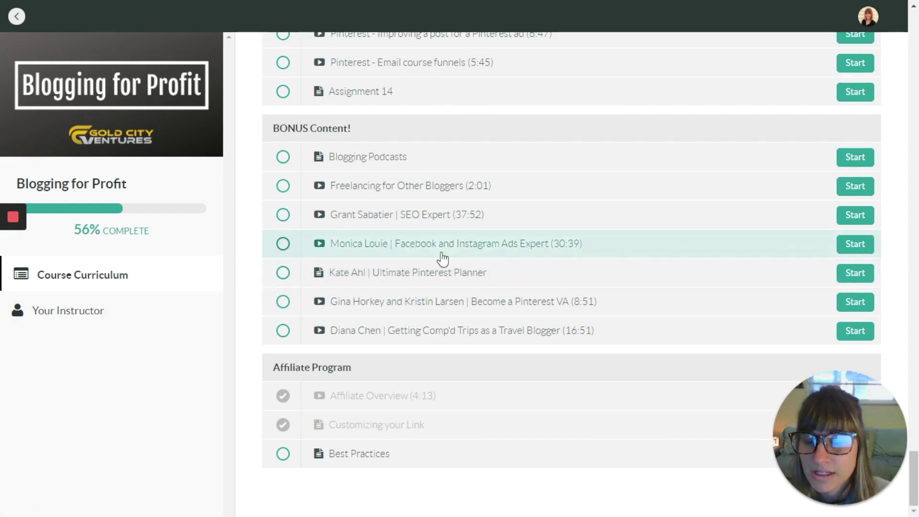
scroll(450, 260, "up", 5)
scroll(445, 265, "up", 2)
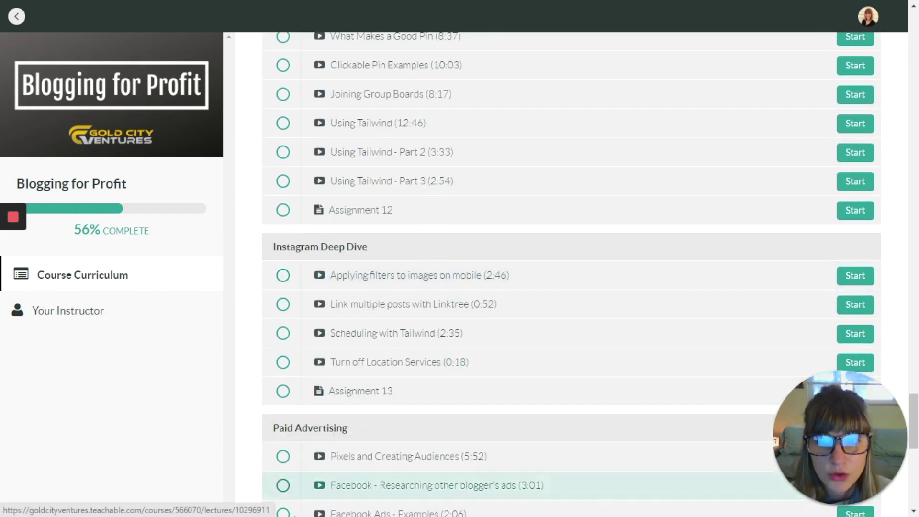
scroll(251, 425, "up", 2)
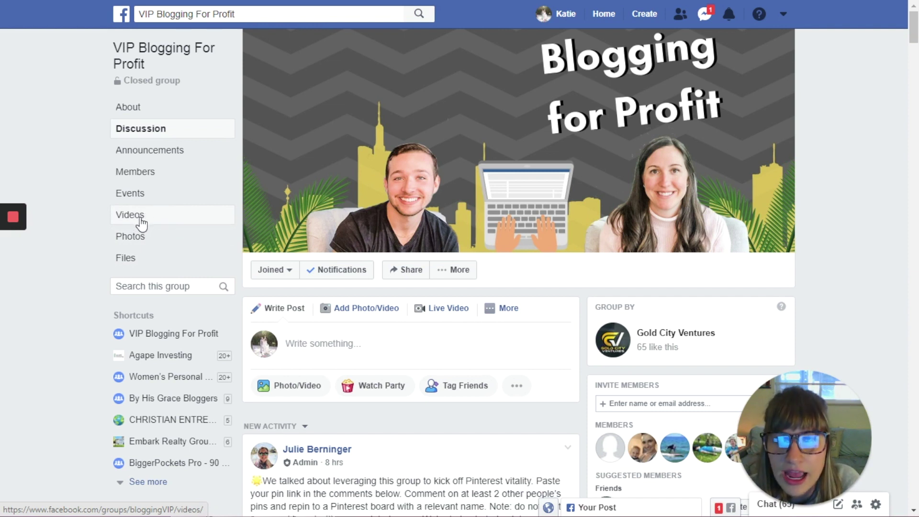
- Show the VIP Blogging For Profit group's Videos section with recorded and scheduled videos
left_click(138, 215)
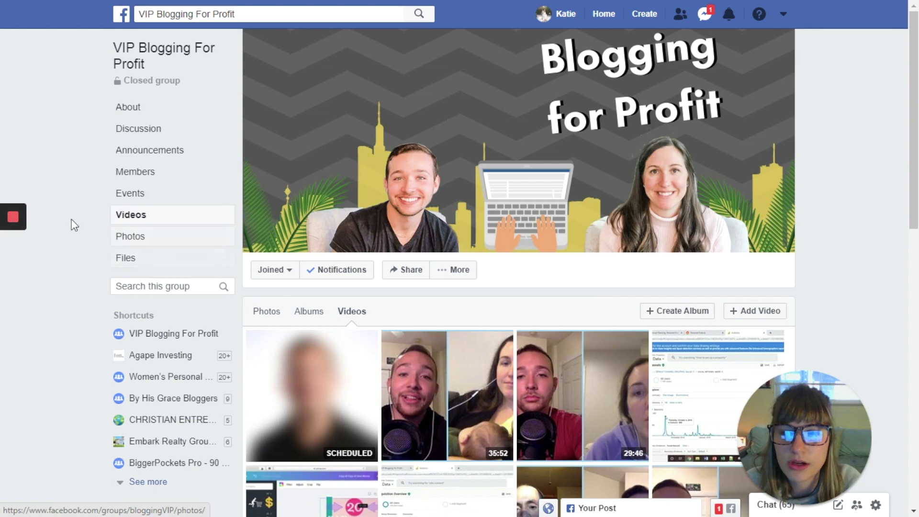
scroll(457, 350, "down", 2)
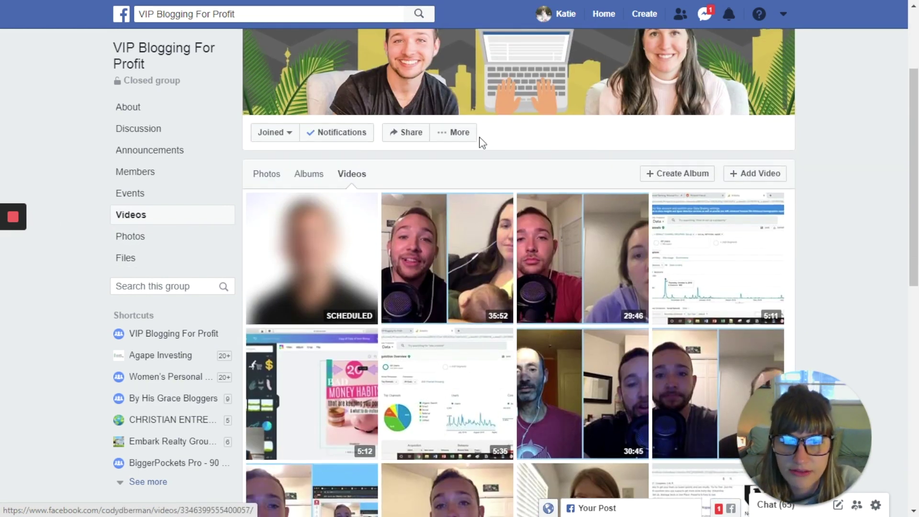
scroll(531, 237, "down", 2)
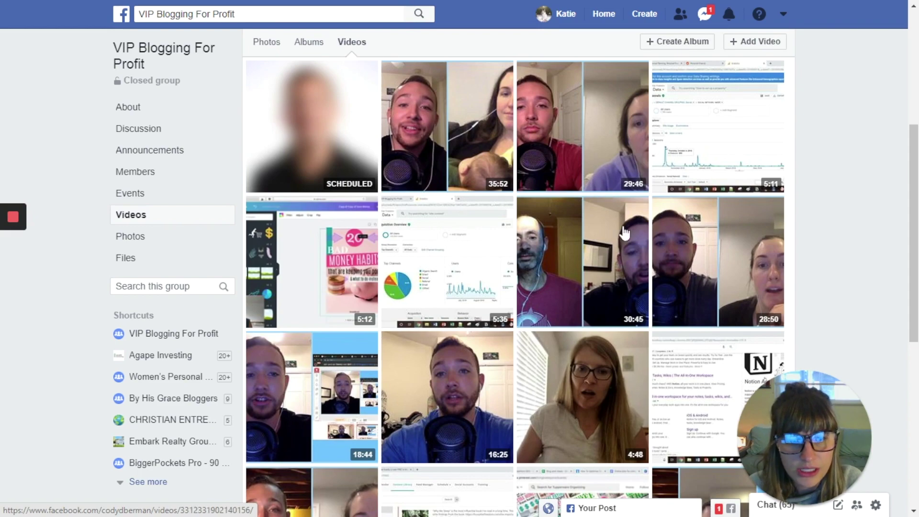
- Browse the group's Photos grid, then go back to its Videos section
left_click(140, 237)
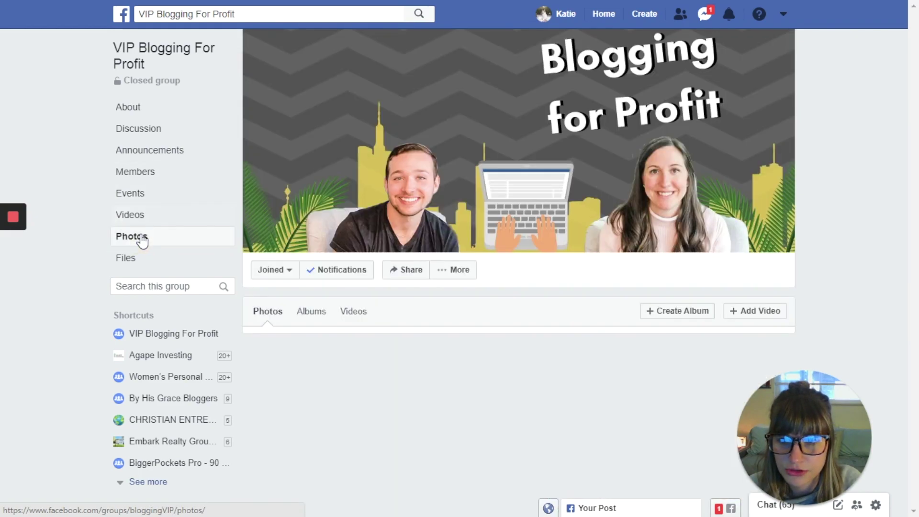
scroll(573, 260, "down", 2)
scroll(574, 260, "down", 5)
scroll(573, 259, "down", 5)
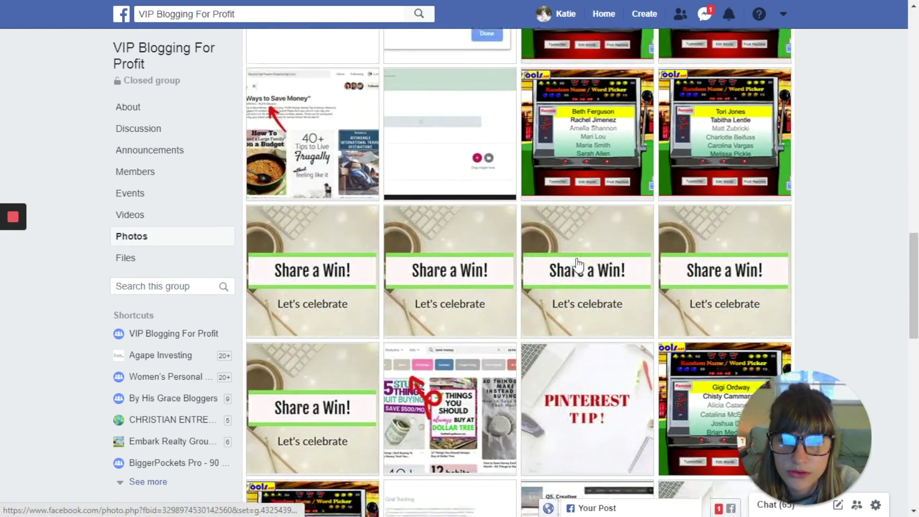
scroll(574, 262, "down", 5)
scroll(578, 265, "down", 5)
scroll(578, 266, "down", 4)
scroll(466, 216, "down", 3)
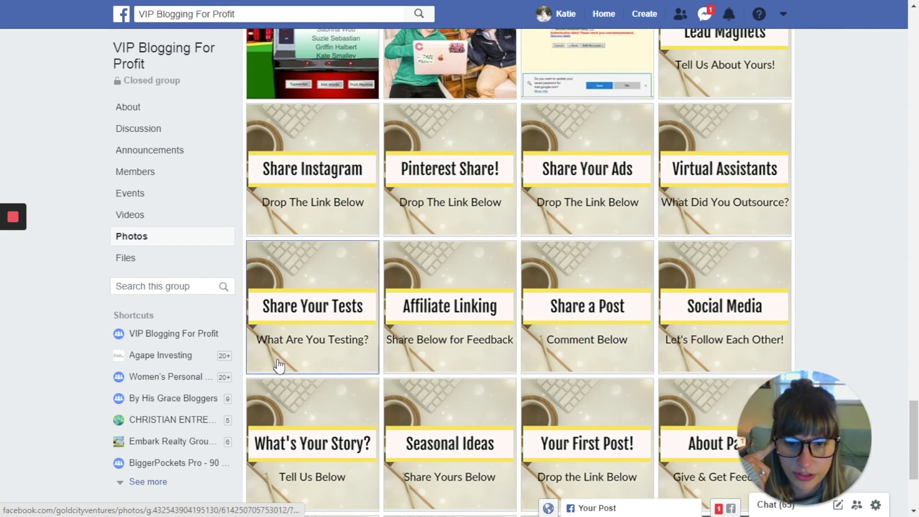
scroll(278, 365, "up", 2)
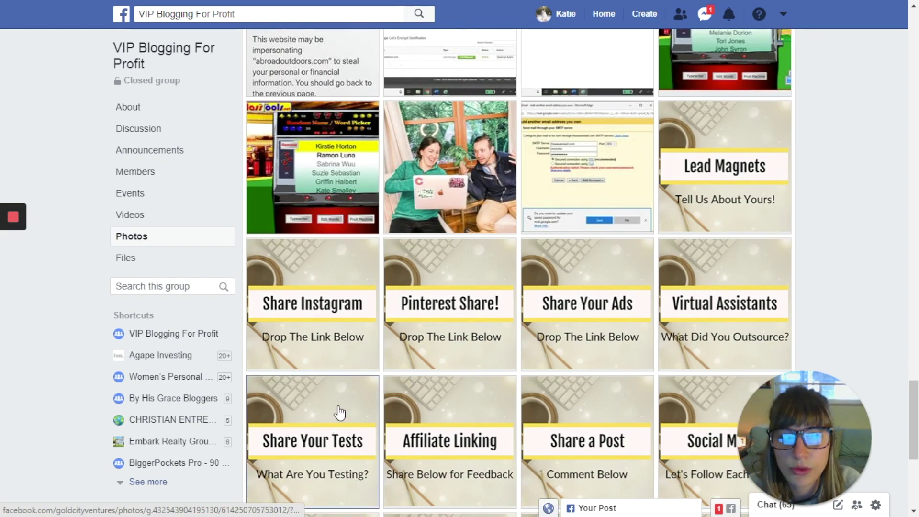
scroll(396, 420, "up", 2)
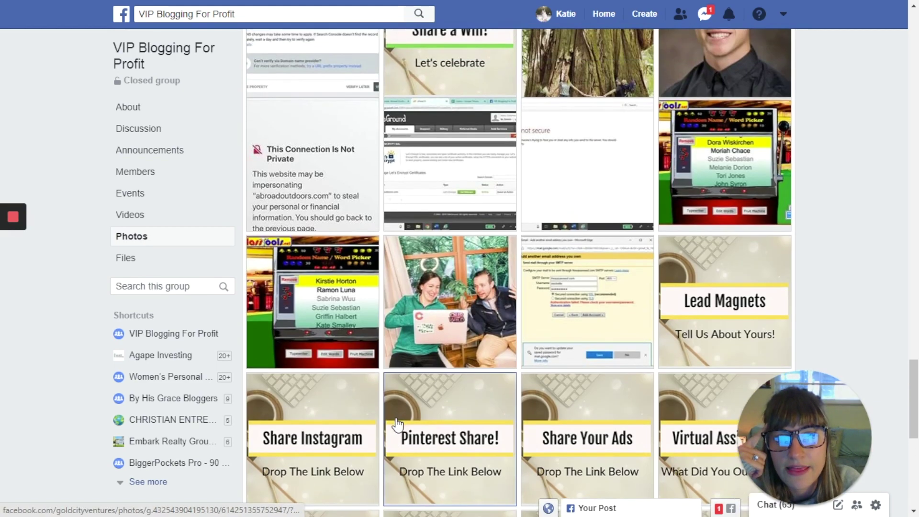
scroll(399, 217, "up", 5)
scroll(400, 217, "up", 3)
scroll(431, 214, "up", 3)
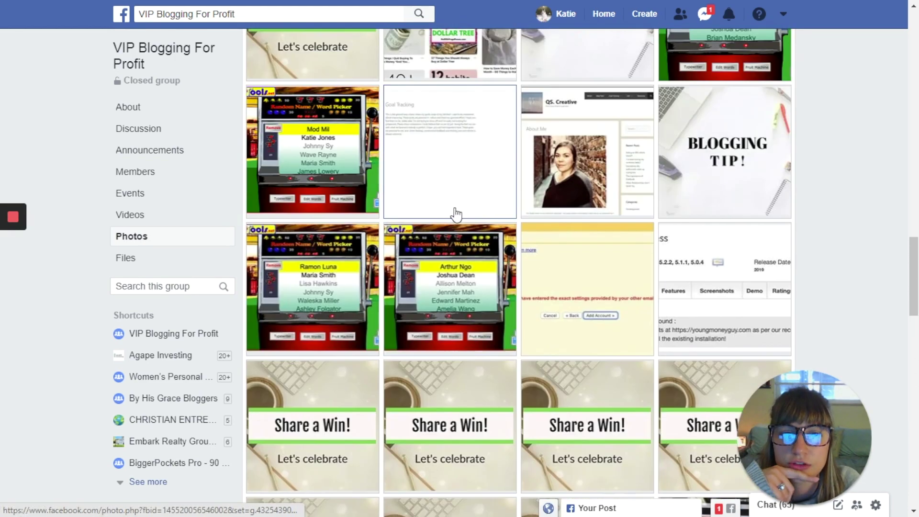
scroll(538, 234, "up", 3)
scroll(610, 240, "up", 3)
scroll(545, 222, "up", 3)
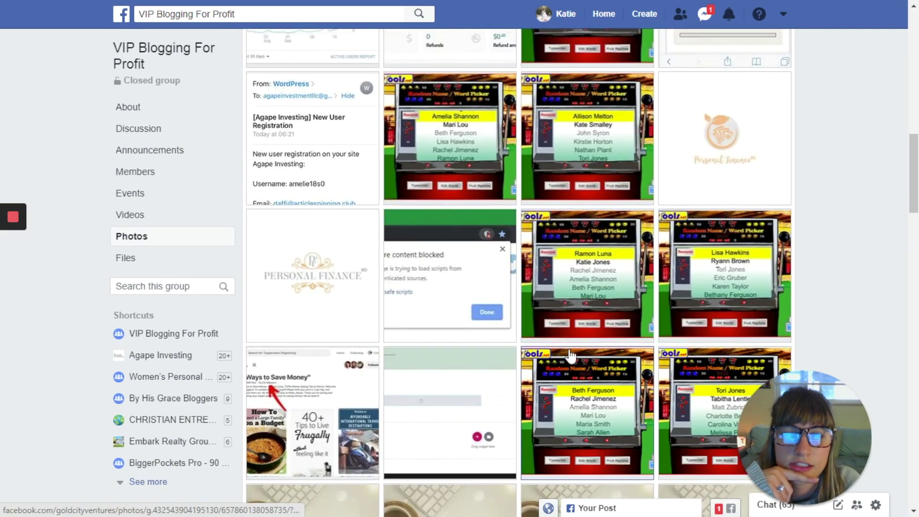
scroll(475, 211, "up", 3)
scroll(359, 237, "up", 3)
scroll(124, 244, "up", 1)
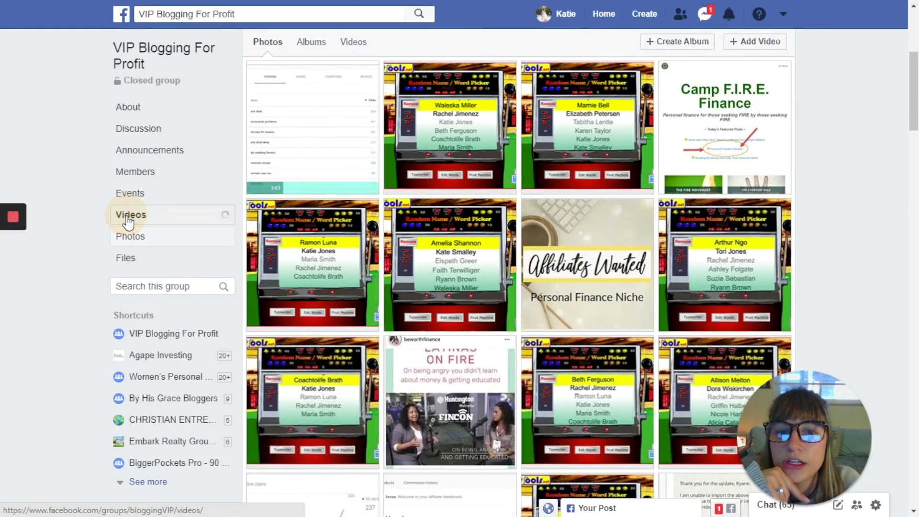
left_click(129, 214)
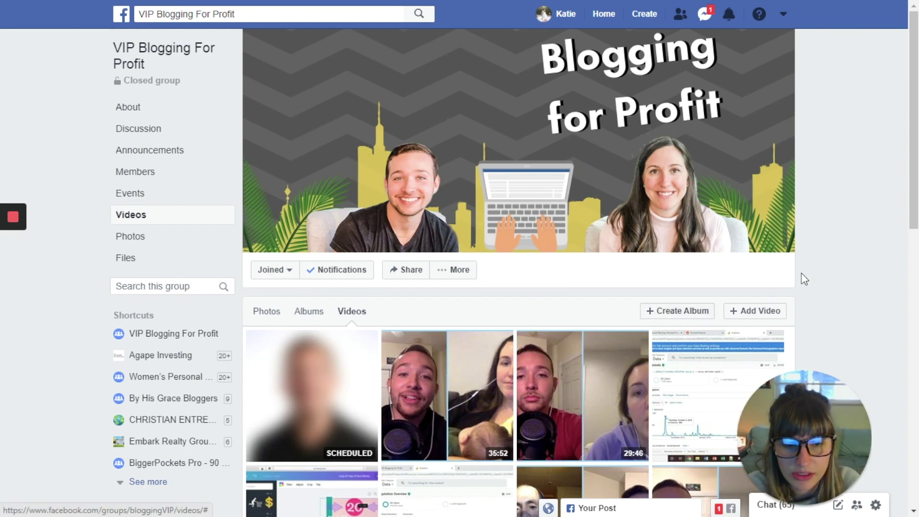
scroll(800, 278, "down", 2)
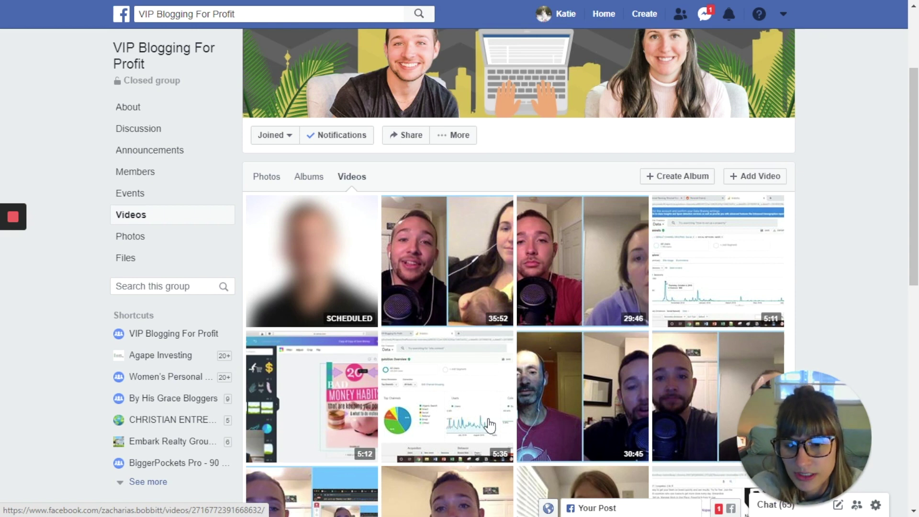
scroll(489, 424, "down", 2)
scroll(846, 209, "down", 2)
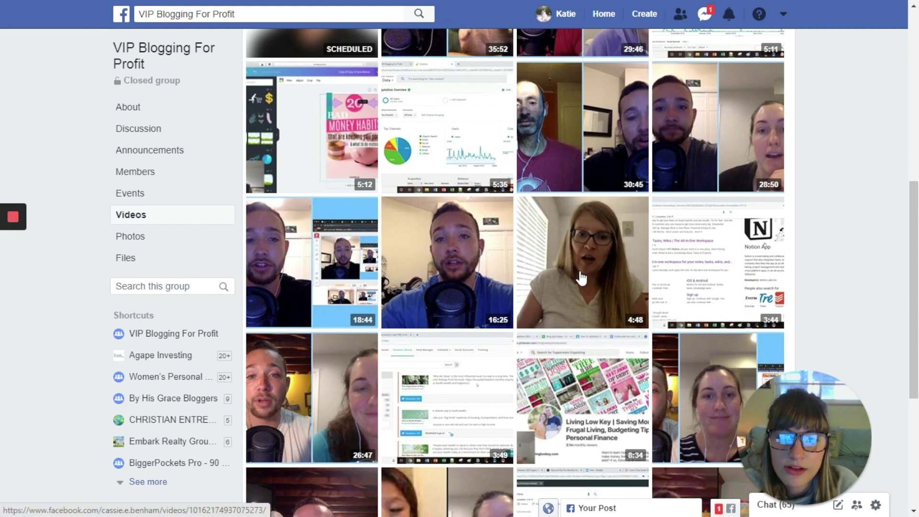
scroll(582, 276, "down", 2)
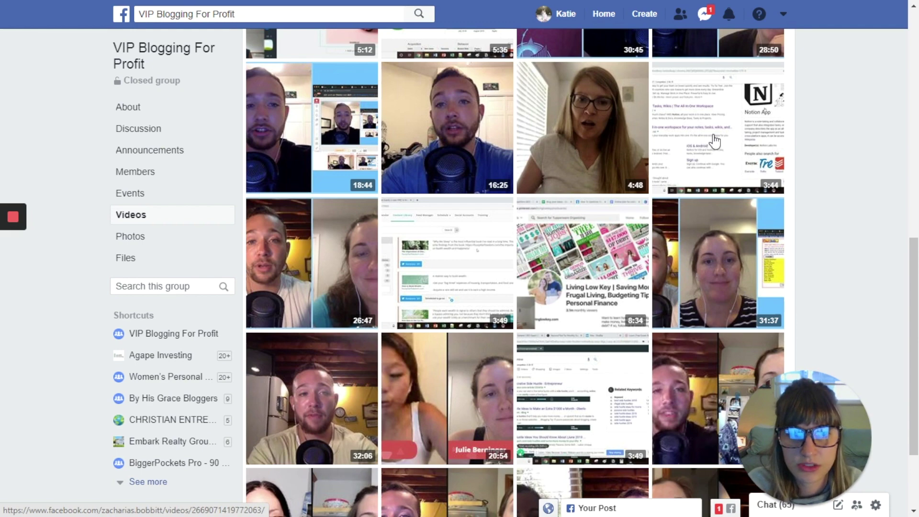
scroll(399, 323, "up", 2)
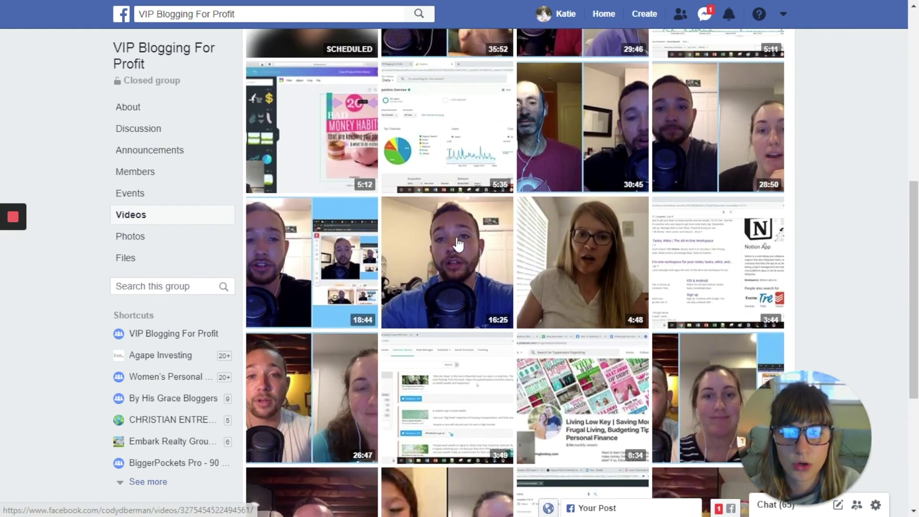
scroll(450, 253, "up", 5)
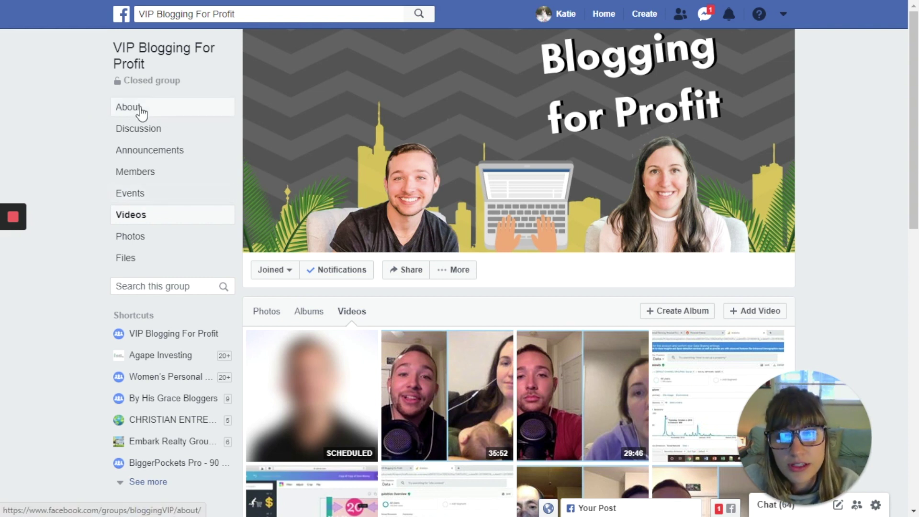
- Switch the VIP Blogging For Profit group from Videos back to its Discussion feed
left_click(133, 127)
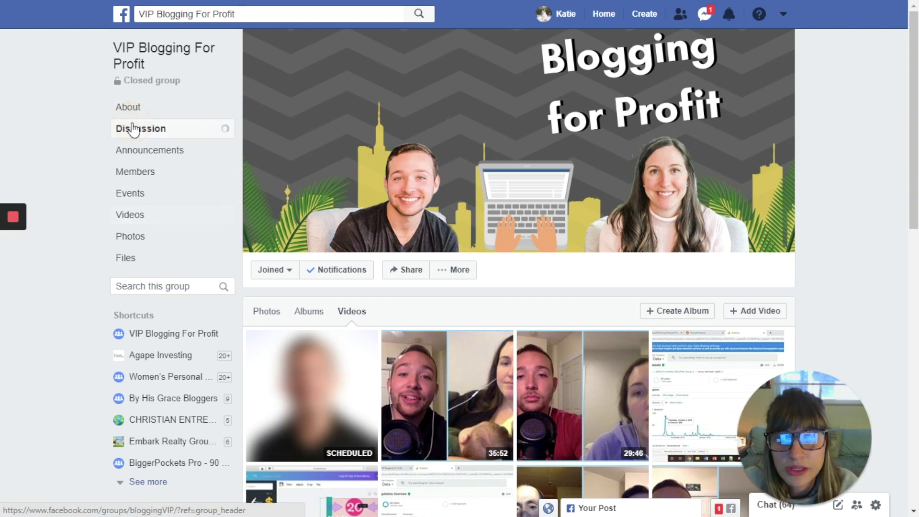